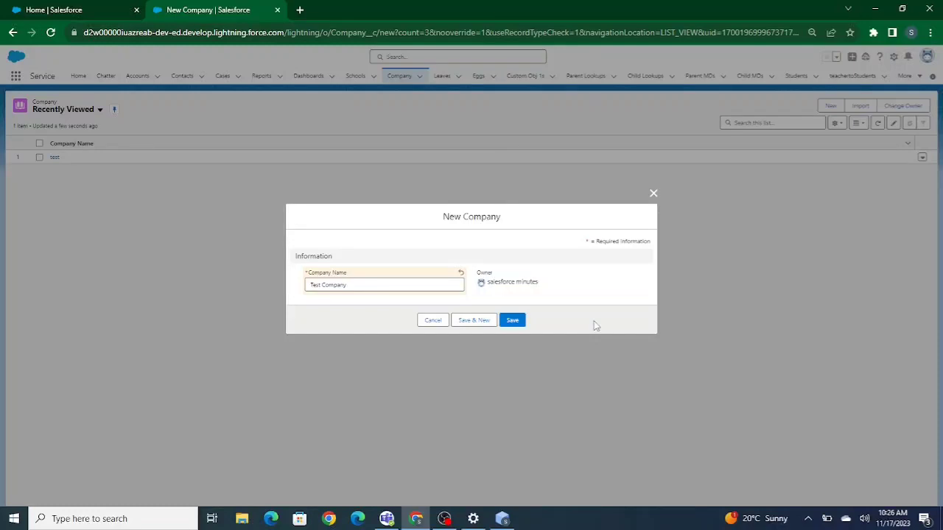
Save the Test Company record and check its success message
click(518, 323)
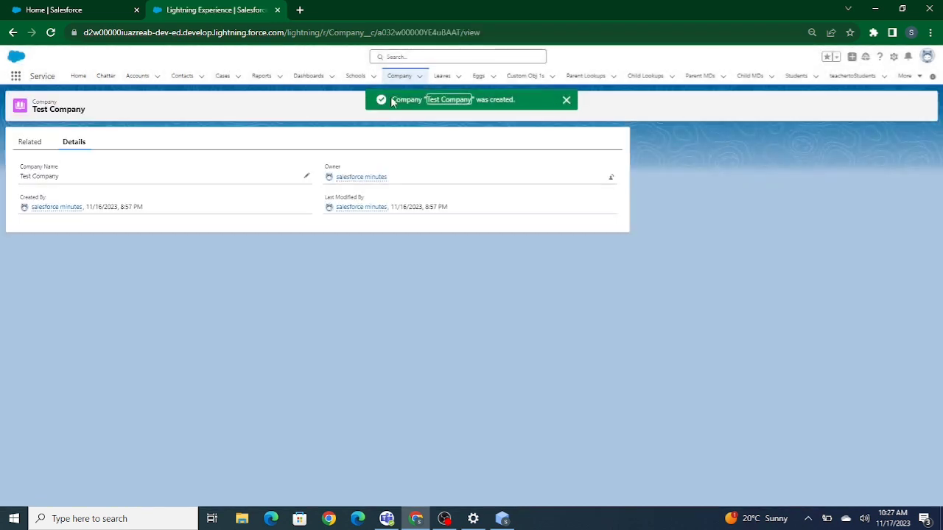
drag(393, 100, 528, 105)
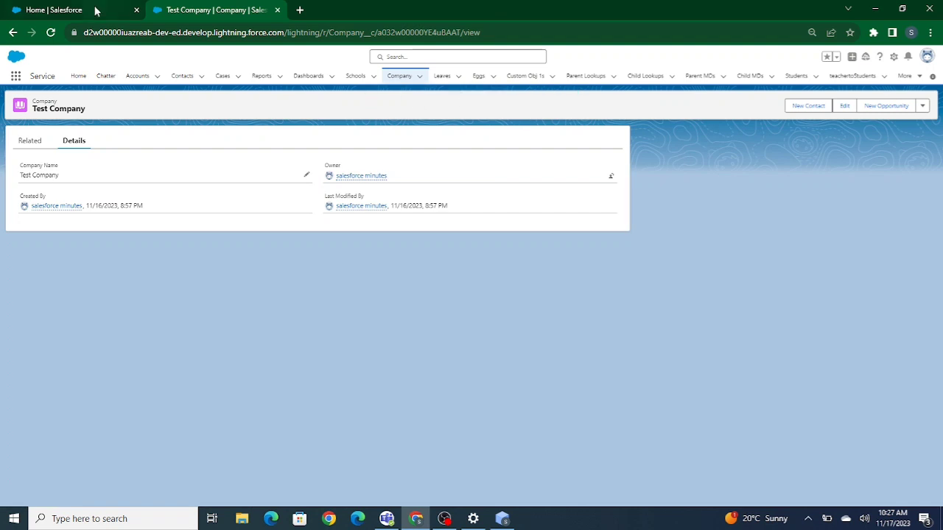
click(86, 10)
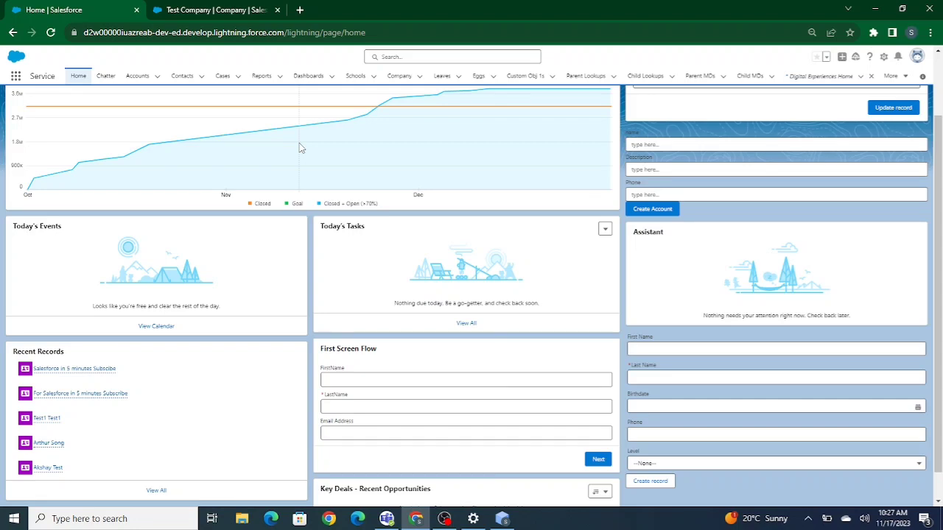
click(180, 9)
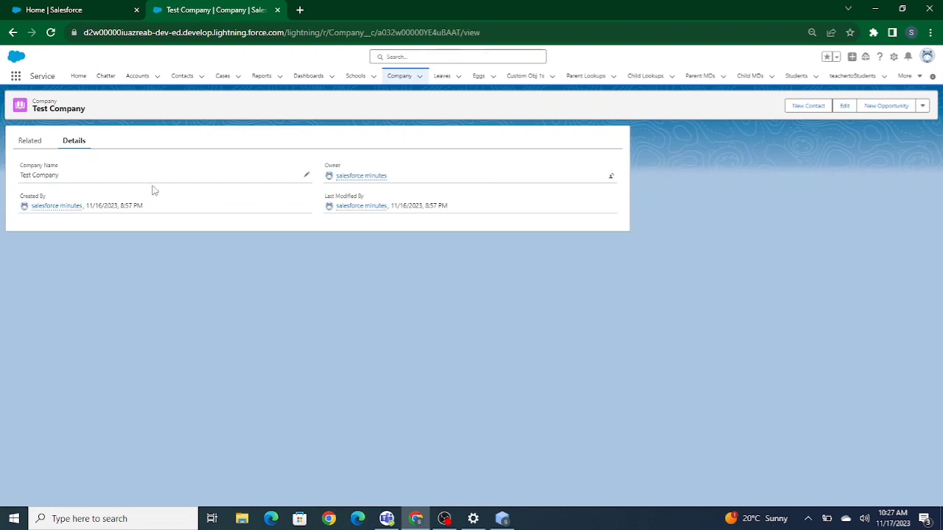
Create and save a new Company named 'asda', then return to Home
click(400, 78)
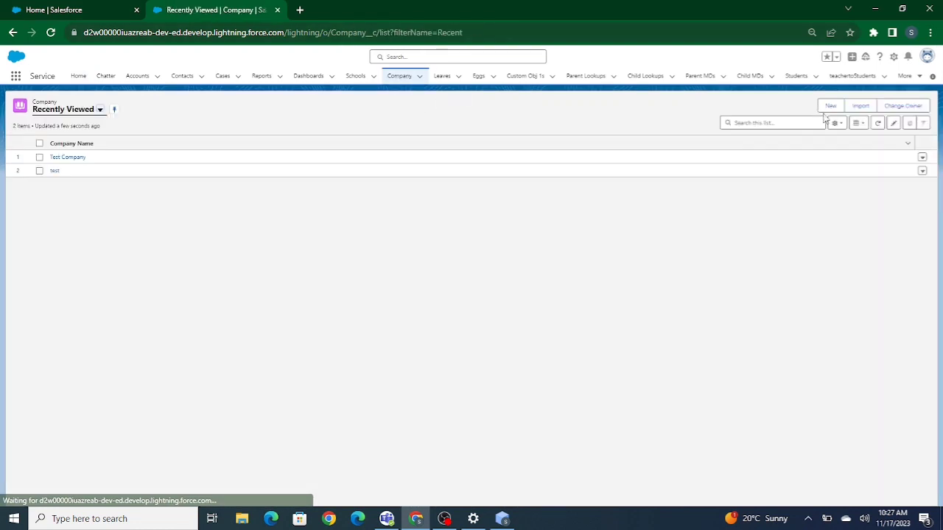
click(828, 107)
text(a)
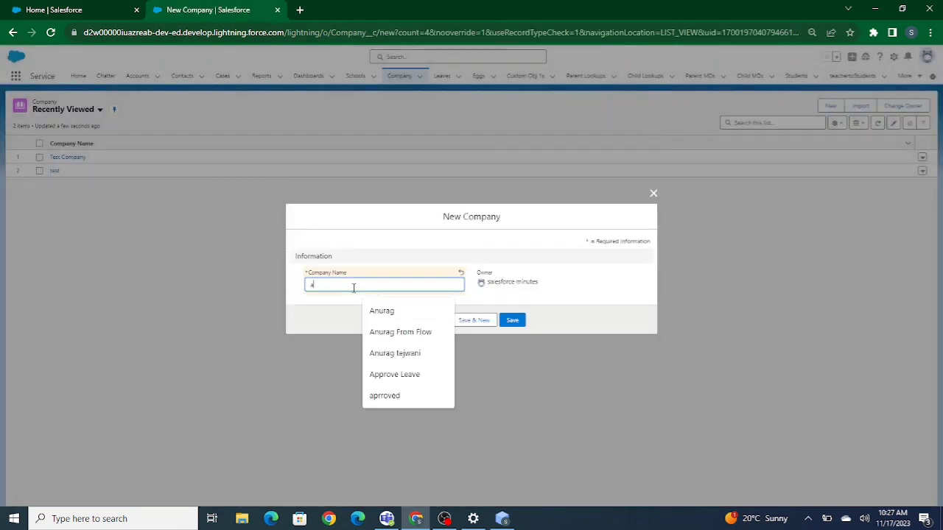
text(sda)
click(512, 320)
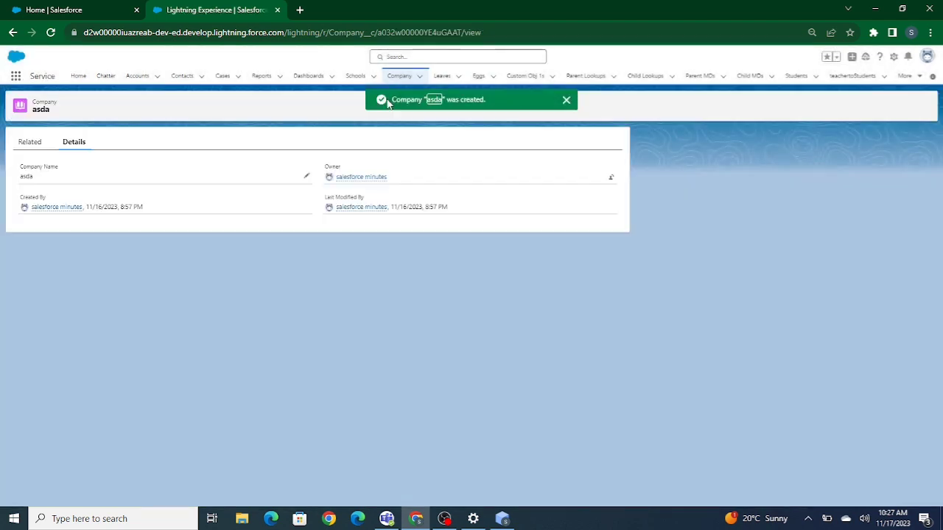
drag(391, 99, 487, 100)
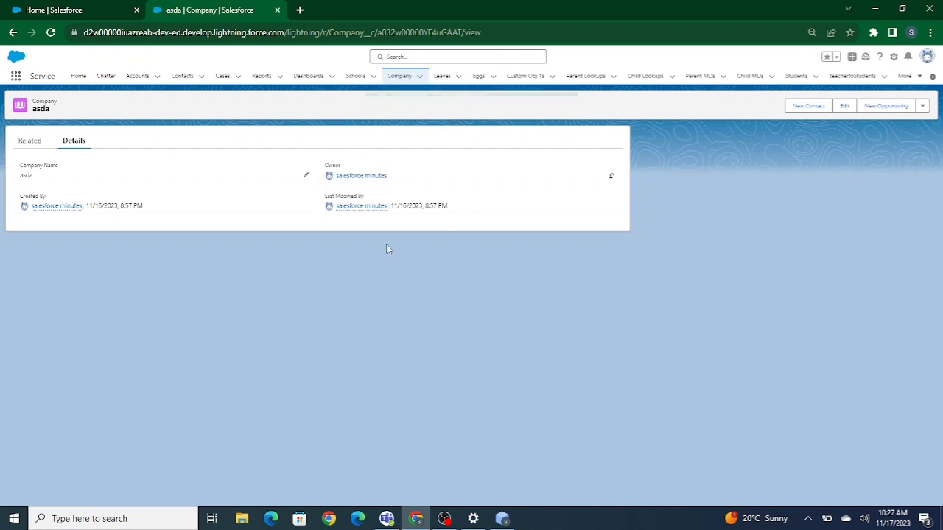
click(75, 11)
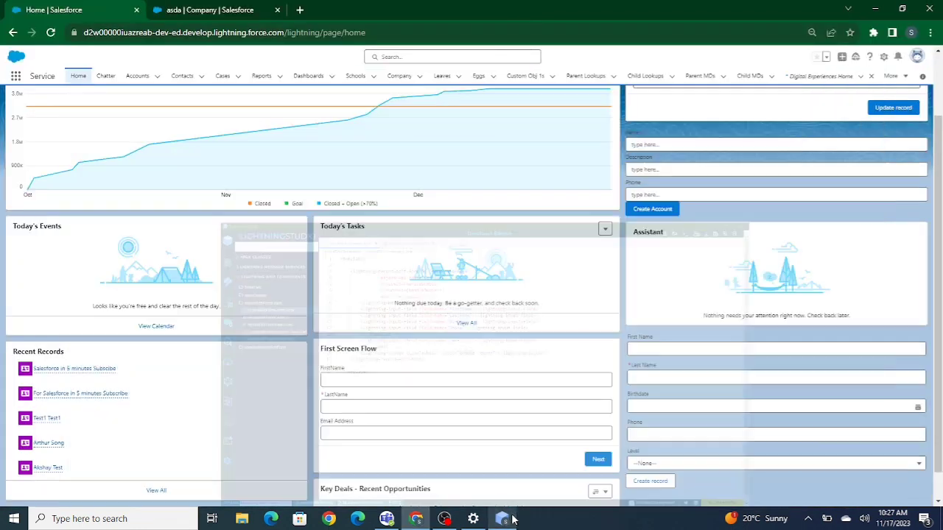
Enter First Name 'Test', Last Name 'test' and Birthdate Nov 16, 2023
click(654, 349)
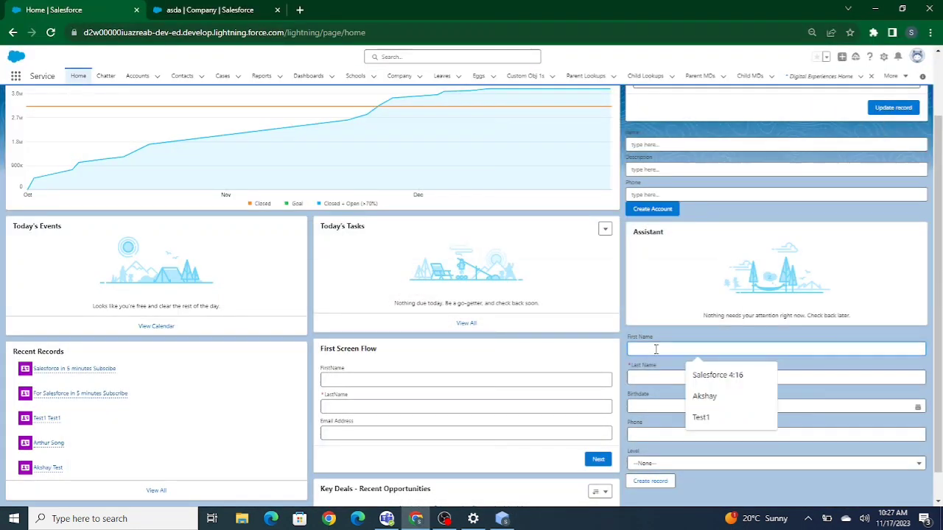
text(Test)
key(Tab)
text(tes)
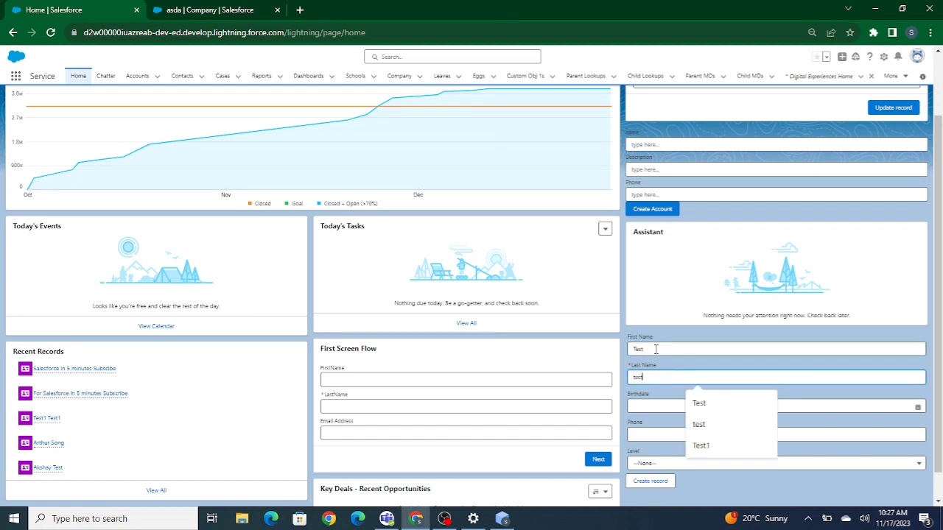
text(t)
key(Tab)
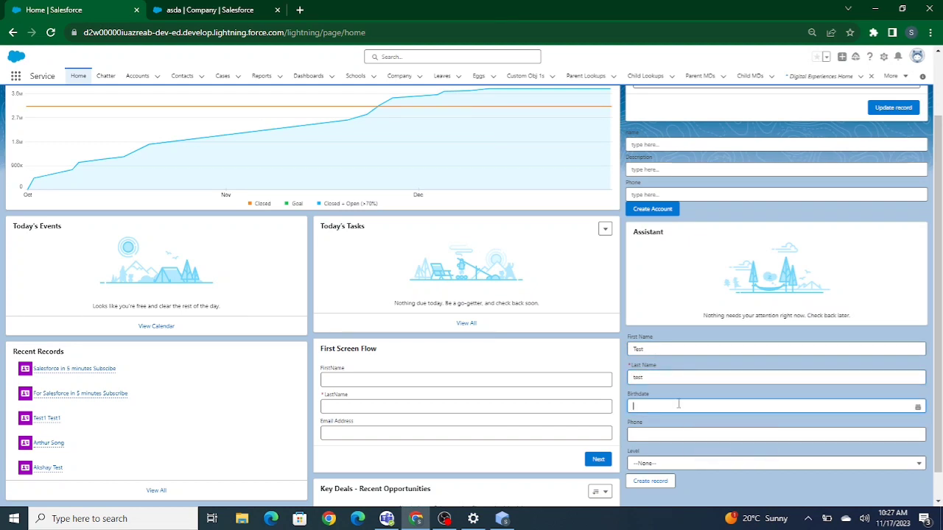
click(678, 403)
click(881, 321)
Fill in the suggested phone number and set Level to Tertiary, then create the contact
click(713, 433)
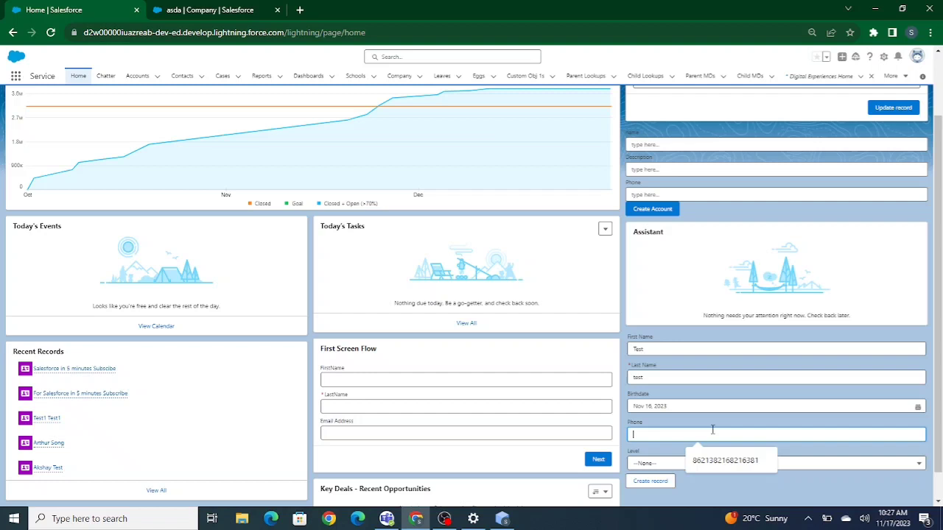
click(719, 461)
click(713, 463)
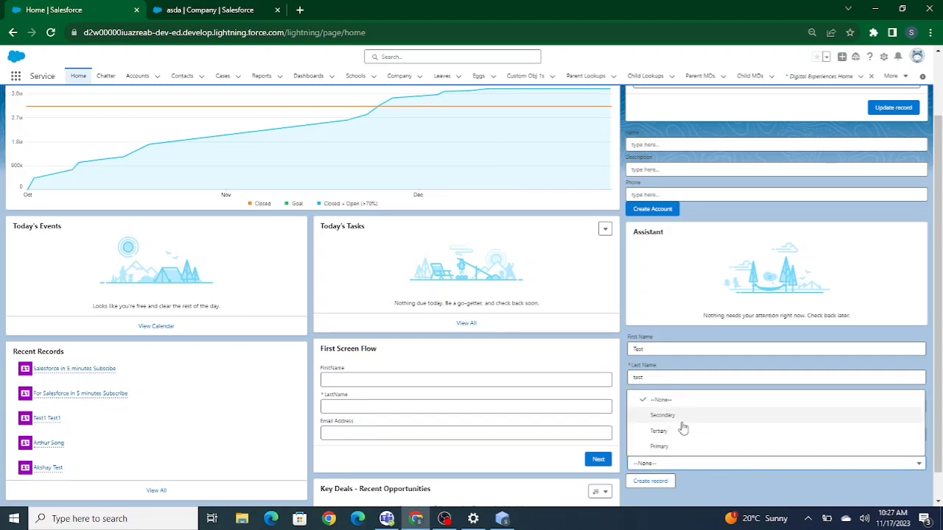
click(679, 428)
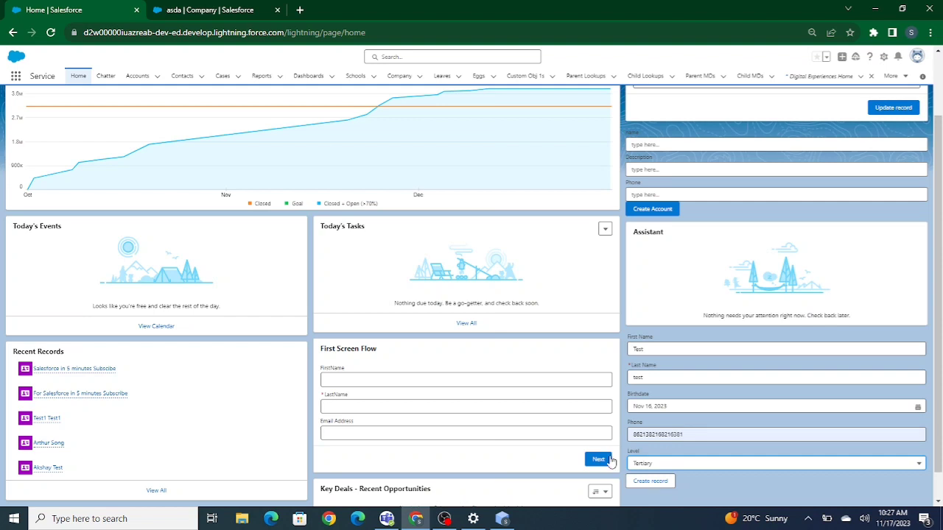
click(653, 482)
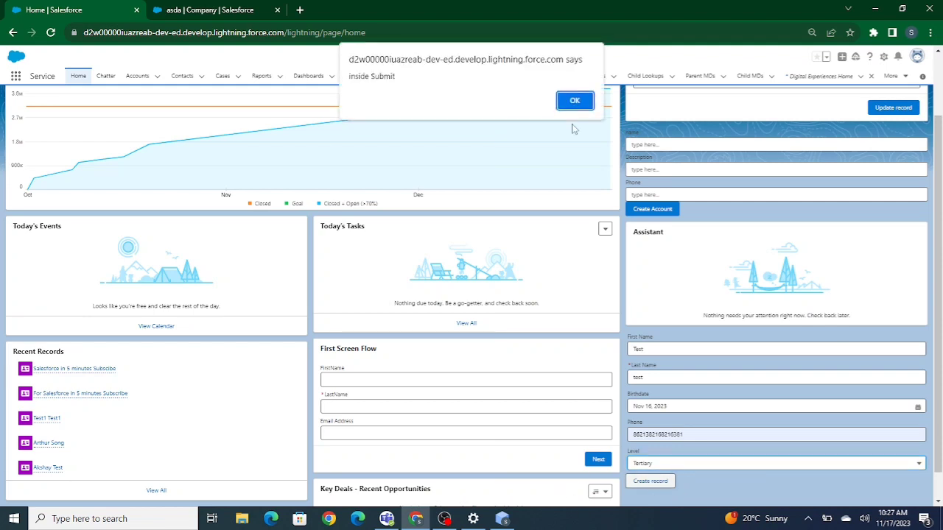
click(575, 100)
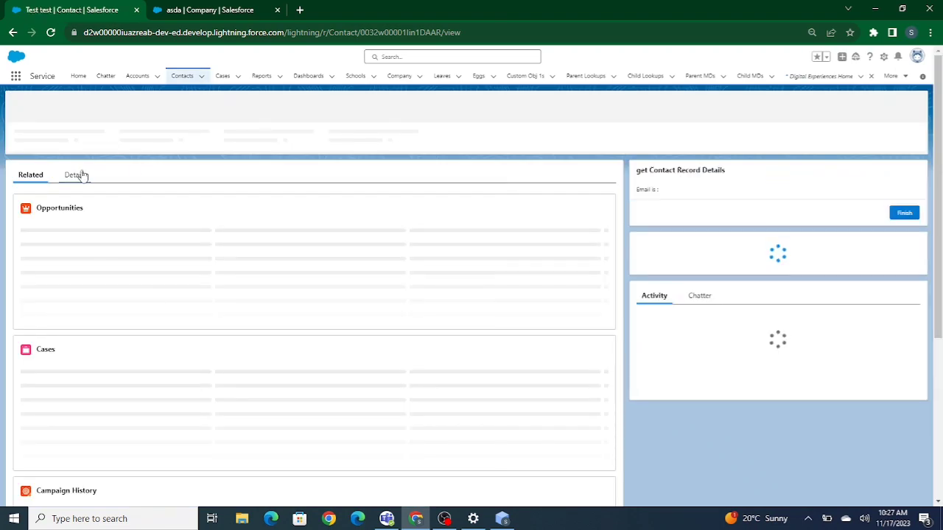
View the contact's Details, go Home via the App Launcher, then switch to Lightning Studio
click(81, 175)
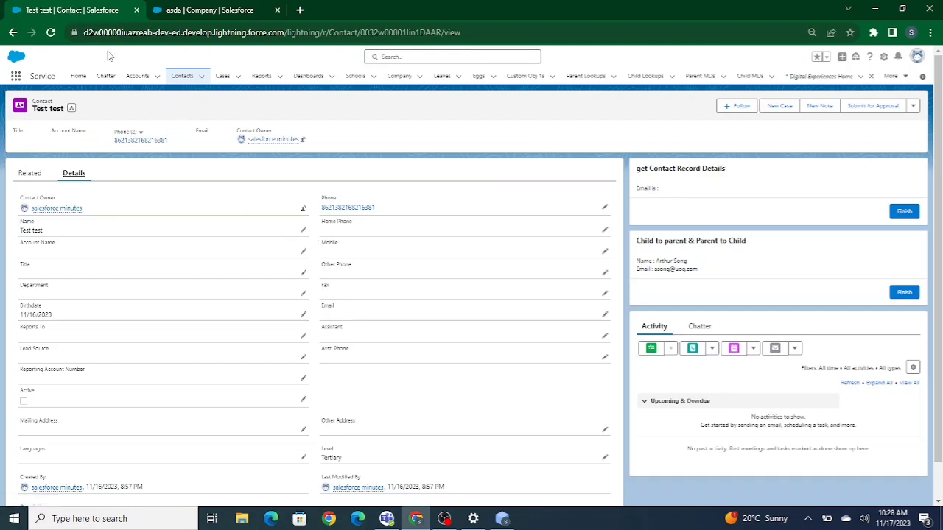
click(16, 76)
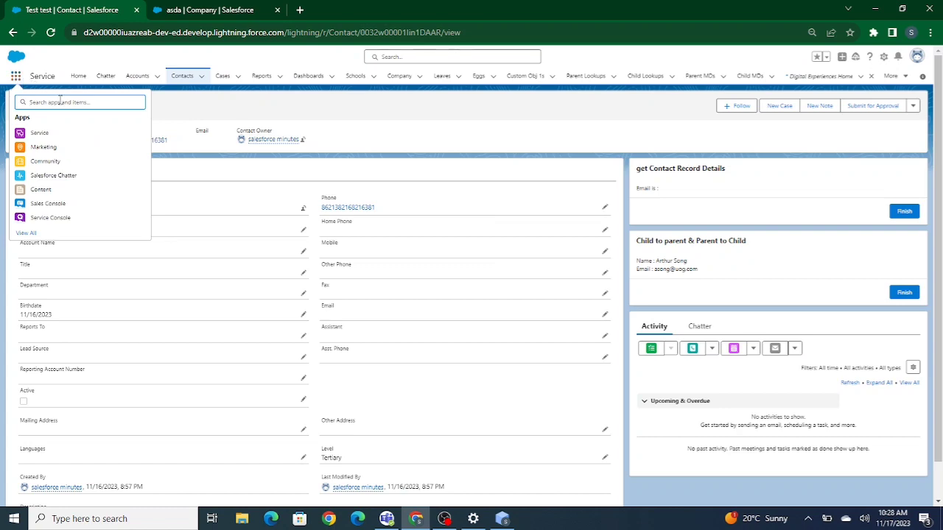
text(home)
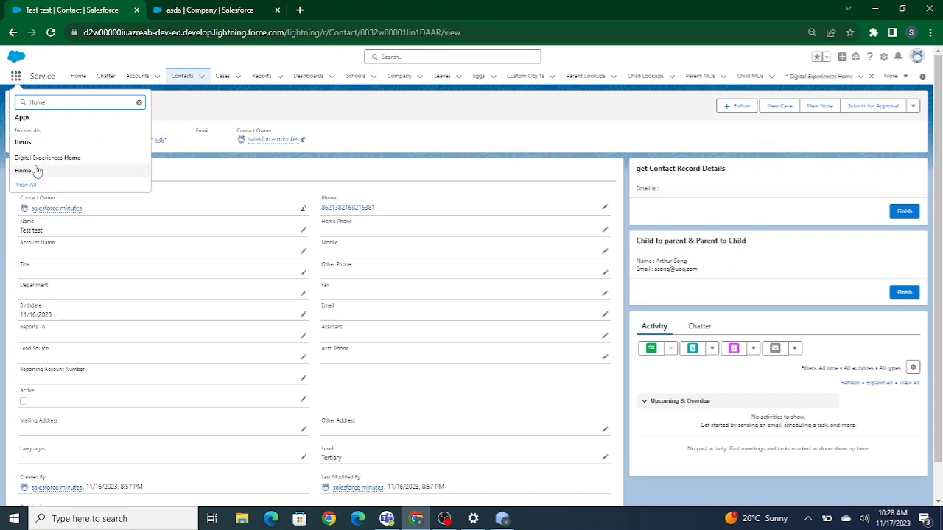
click(31, 170)
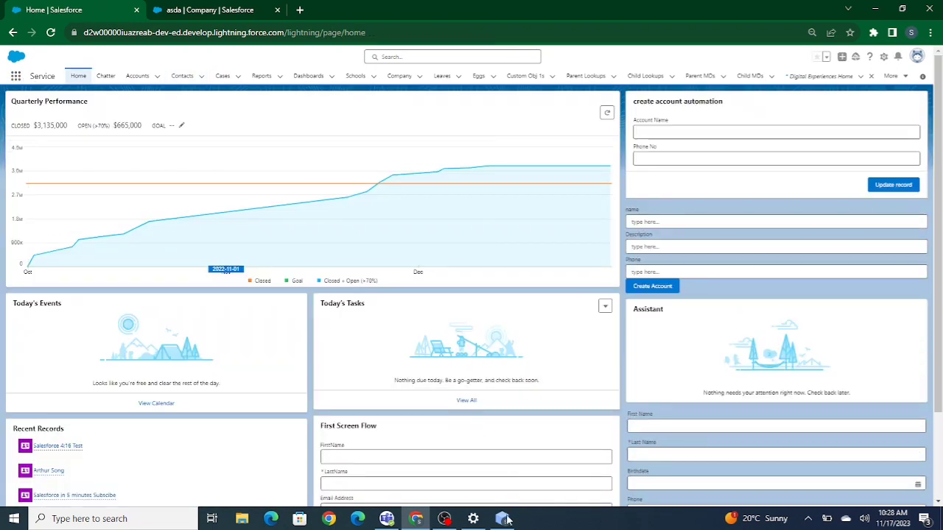
click(501, 519)
Review the record-edit-form block and its Create button markup, then open recordEditFormLearn.js
click(312, 199)
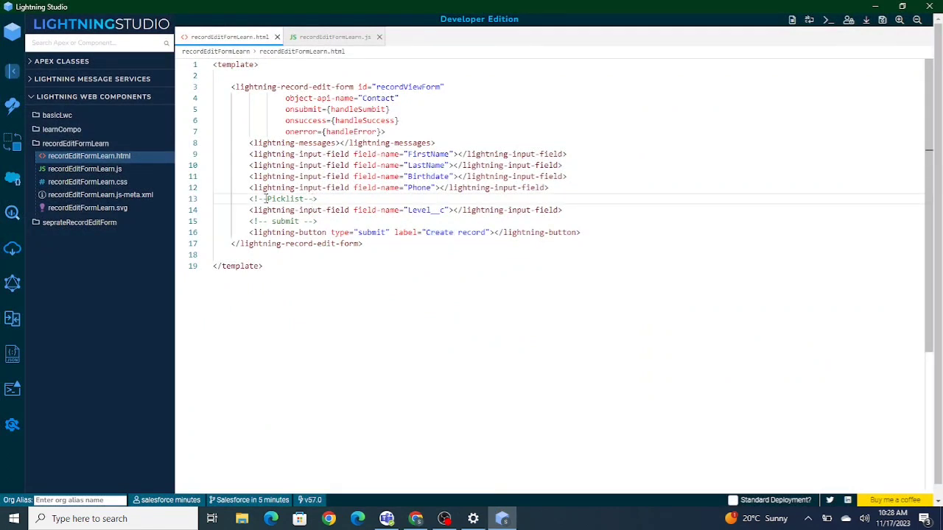
drag(230, 87, 364, 244)
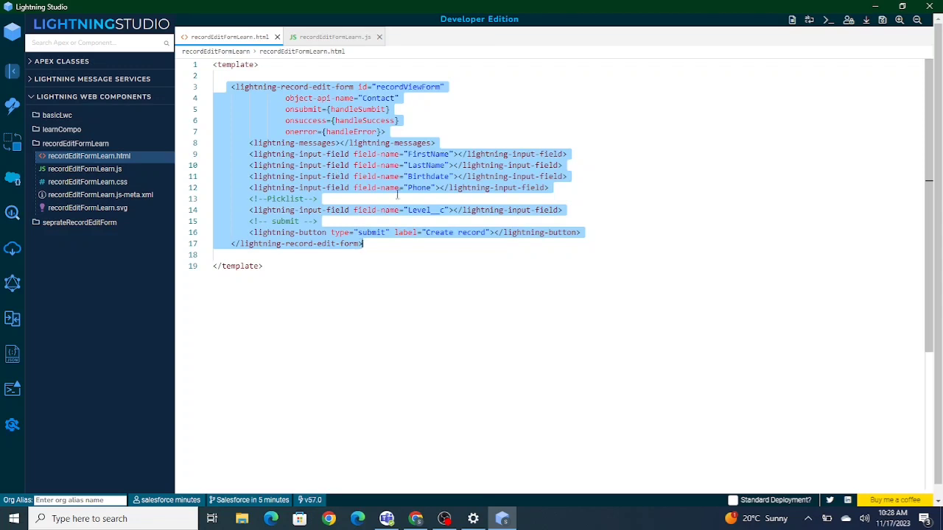
click(329, 178)
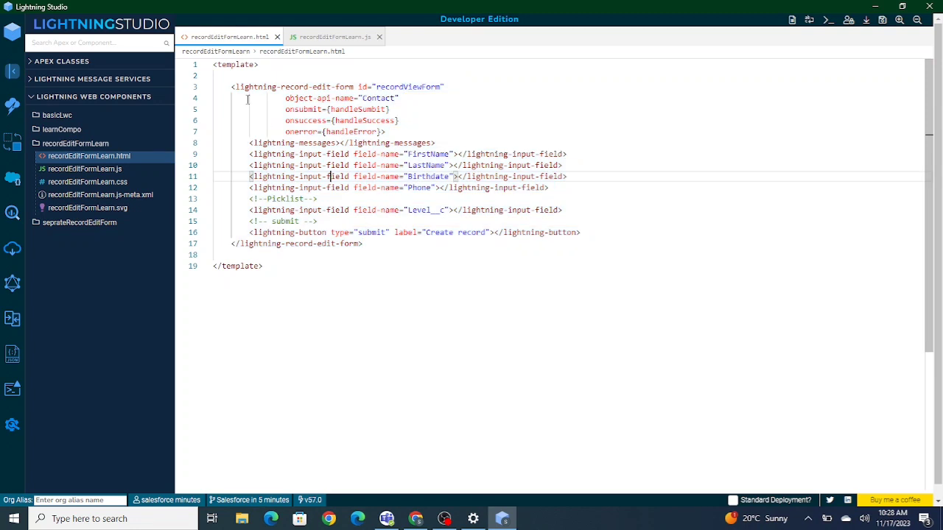
drag(231, 87, 401, 259)
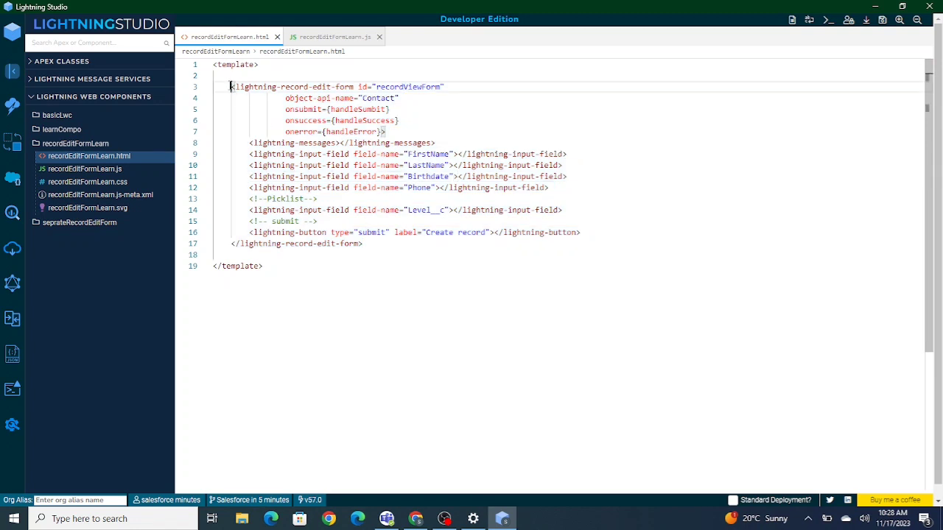
click(391, 249)
click(304, 231)
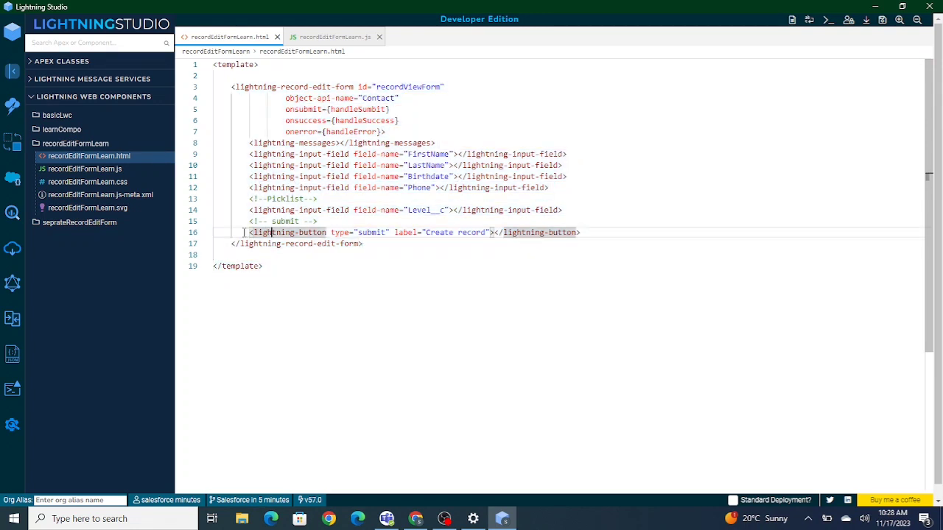
mouse_move(249, 232)
mouse_down()
mouse_move(328, 233)
mouse_move(476, 274)
mouse_up()
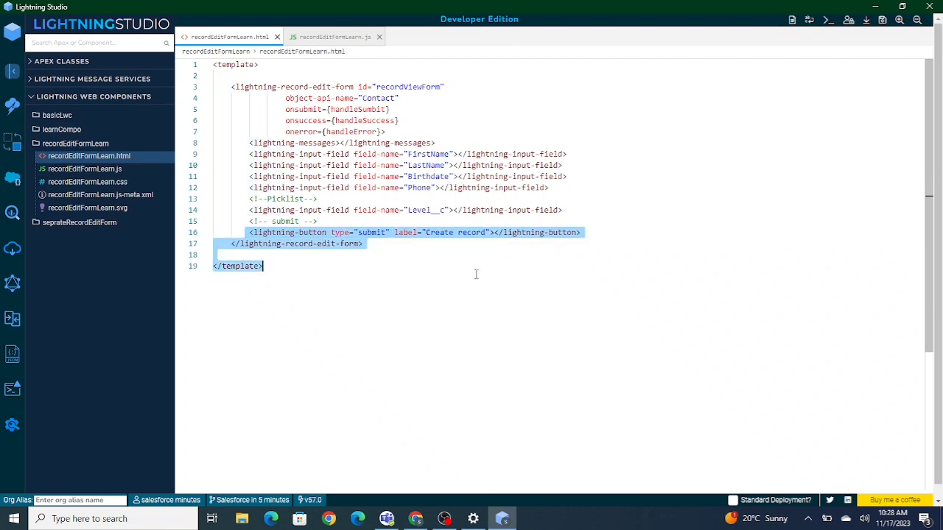
click(455, 243)
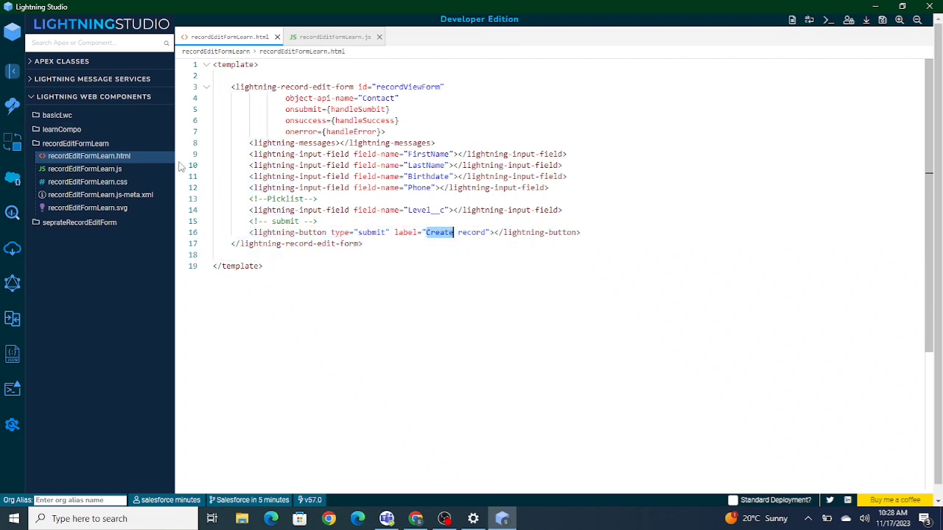
click(122, 169)
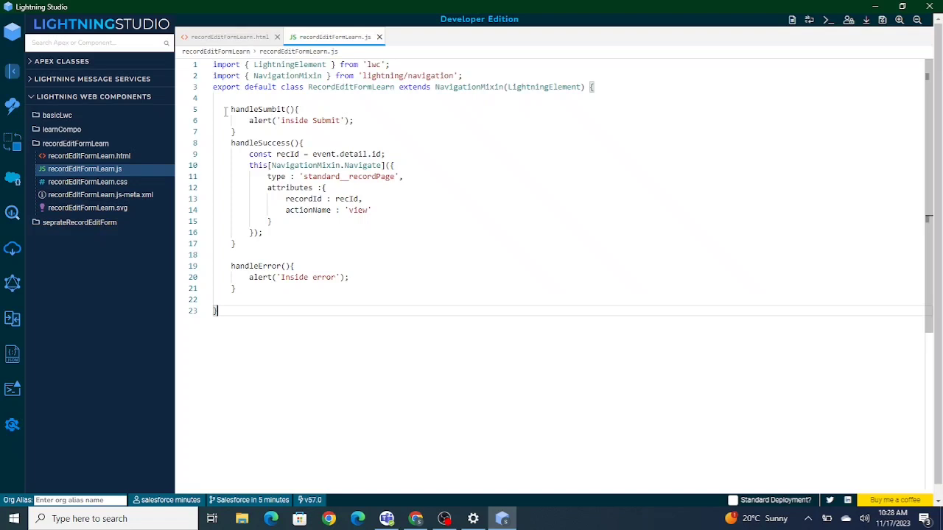
Walk through the handleSubmit, handleSuccess and handleError methods
drag(226, 110, 267, 130)
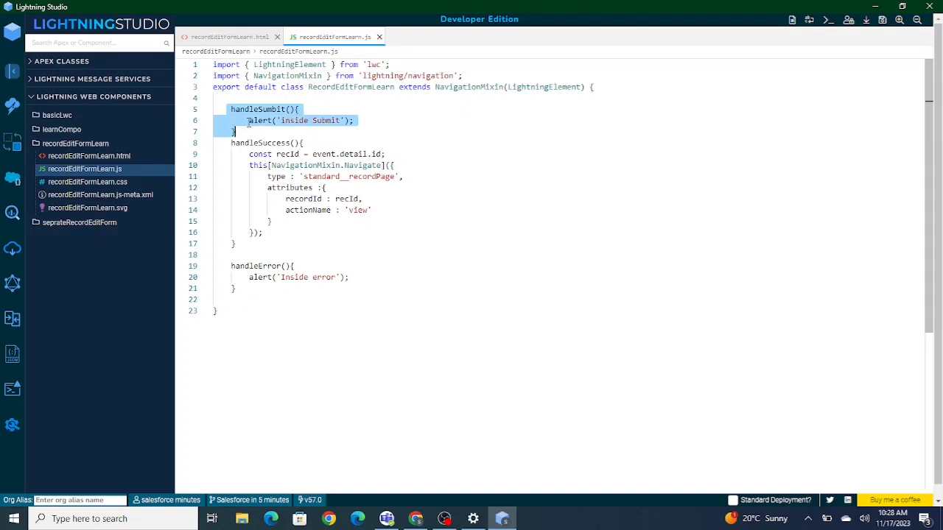
click(227, 143)
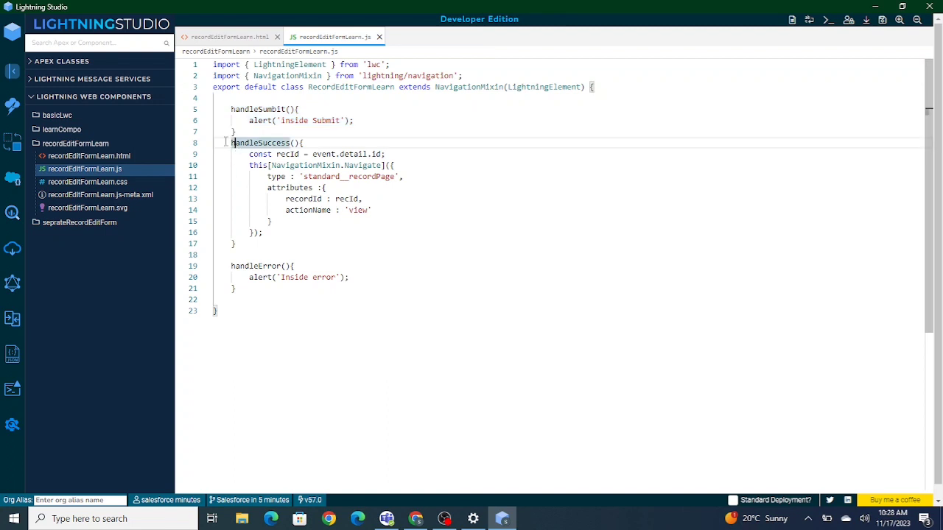
drag(228, 144, 248, 288)
click(226, 277)
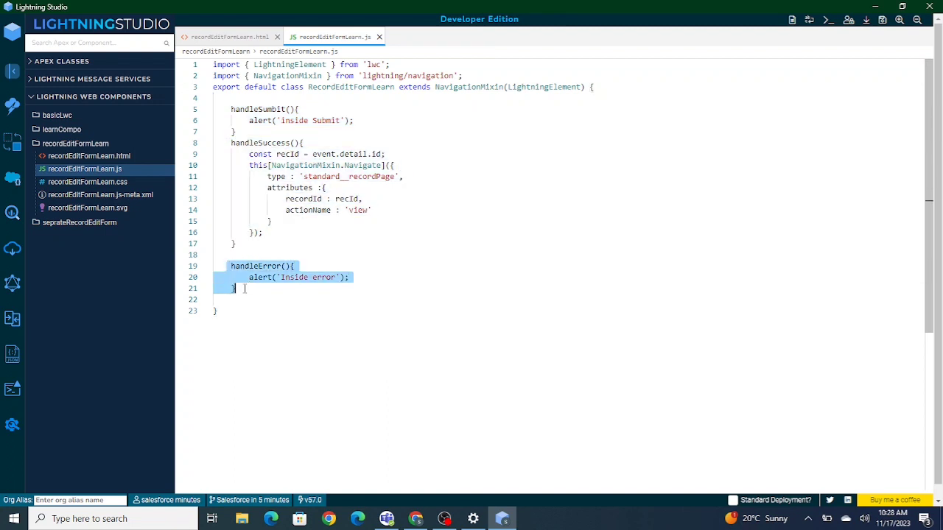
Delete the alert() calls from handleSubmit and handleError
drag(246, 120, 355, 121)
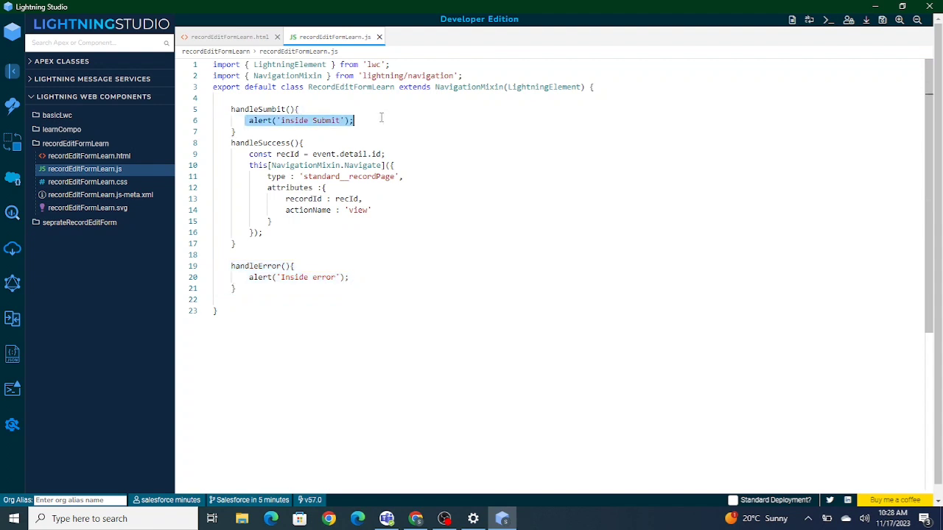
key(BackSpace)
mouse_move(248, 275)
mouse_down()
mouse_move(369, 271)
mouse_move(253, 279)
mouse_up()
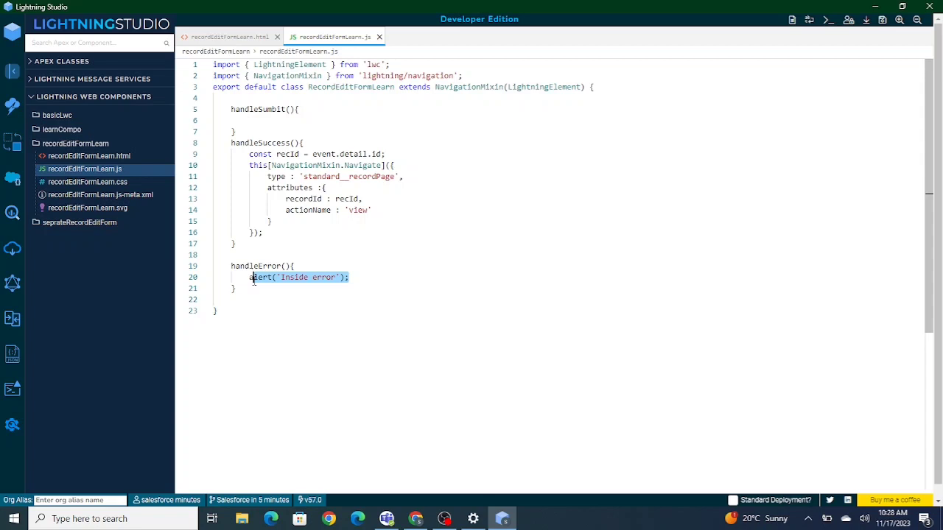
key(BackSpace)
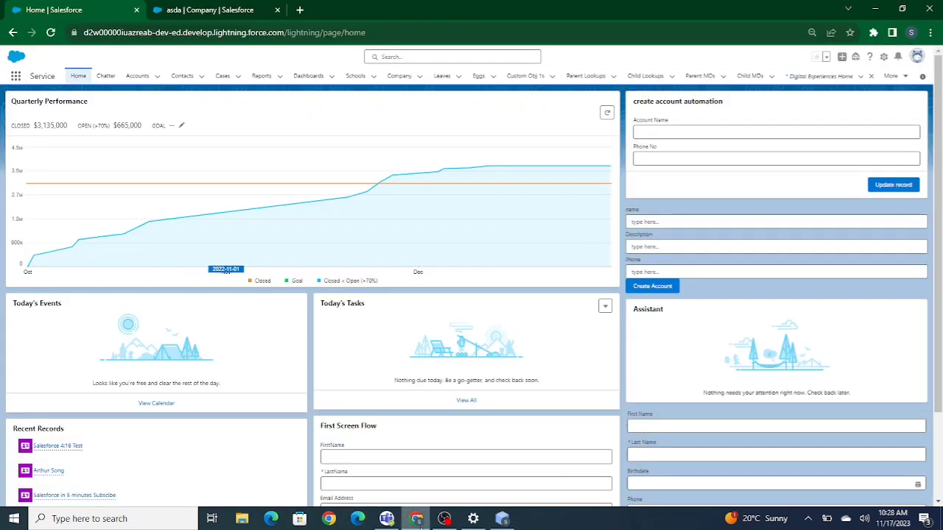
Glance at Salesforce Home, then review handleSuccess's record-page navigation code
click(415, 519)
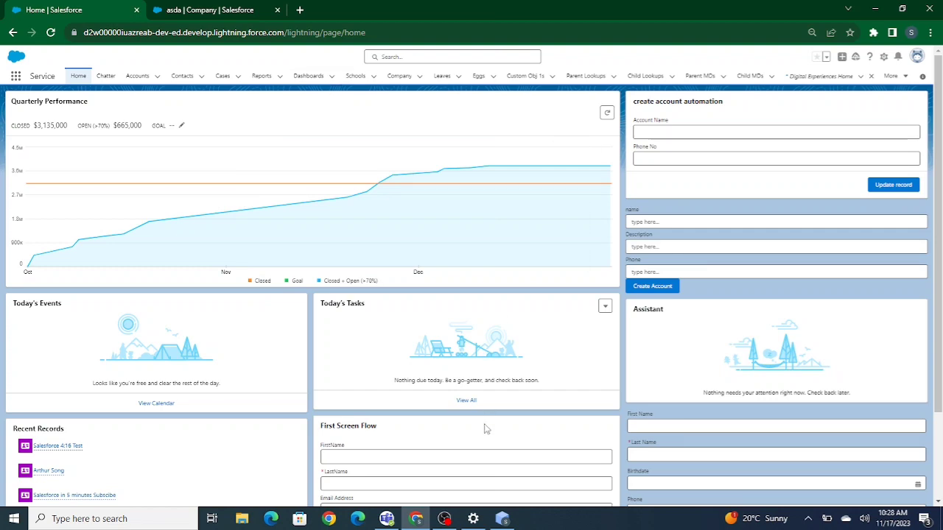
click(502, 518)
drag(249, 157, 278, 233)
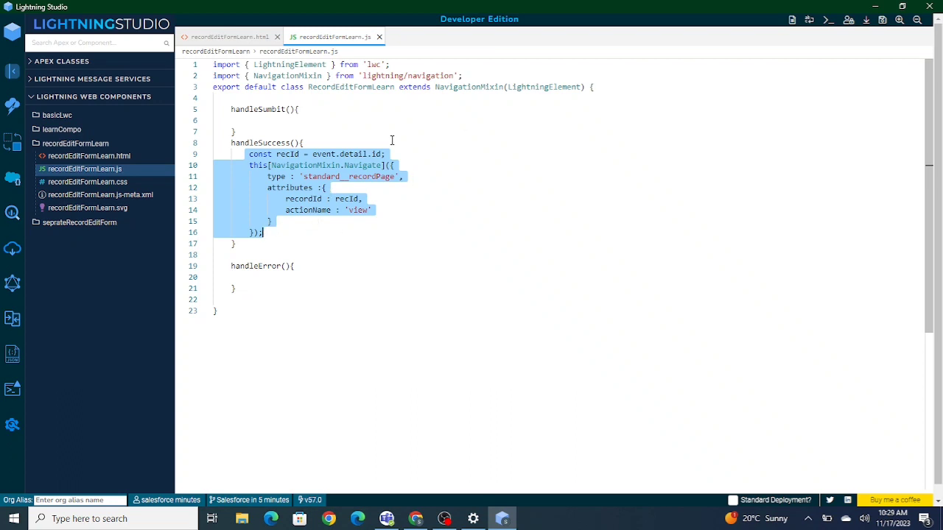
click(467, 77)
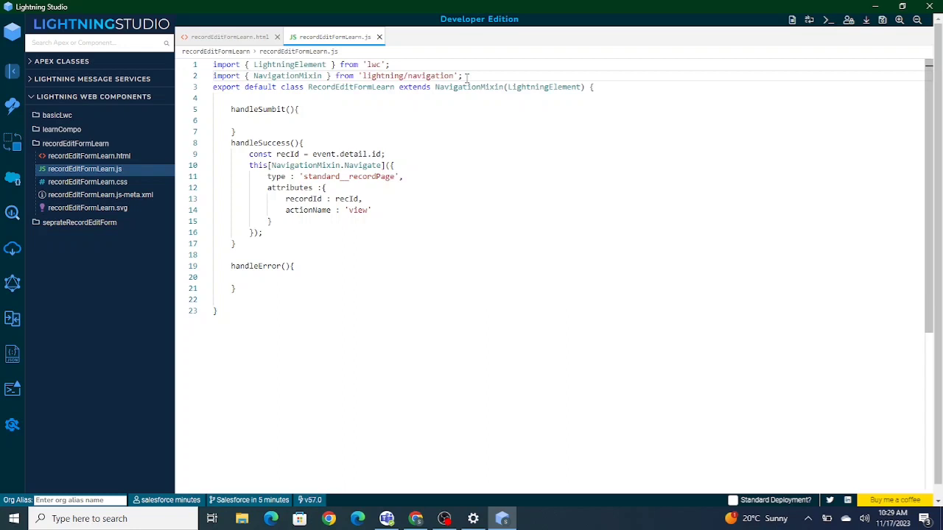
Add the import of ShowToastEvent from 'lightning/platformShowToastEvent'
key(Return)
text(imp)
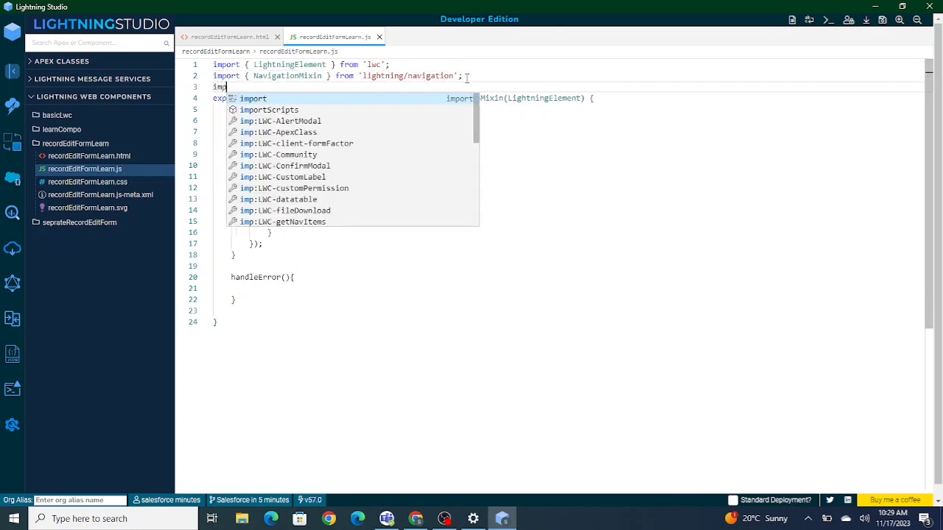
text(ort {)
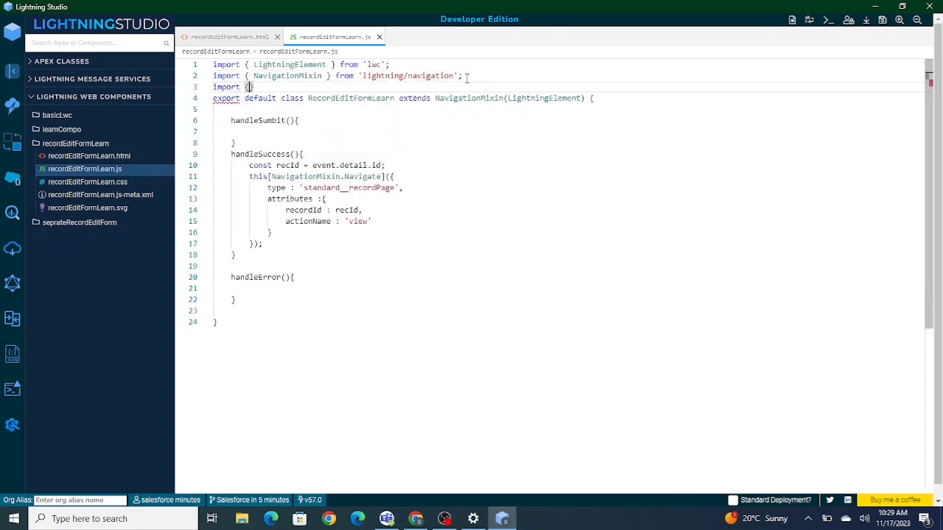
text(Show)
text(ToastEve)
text(nt)
key(End)
text(from)
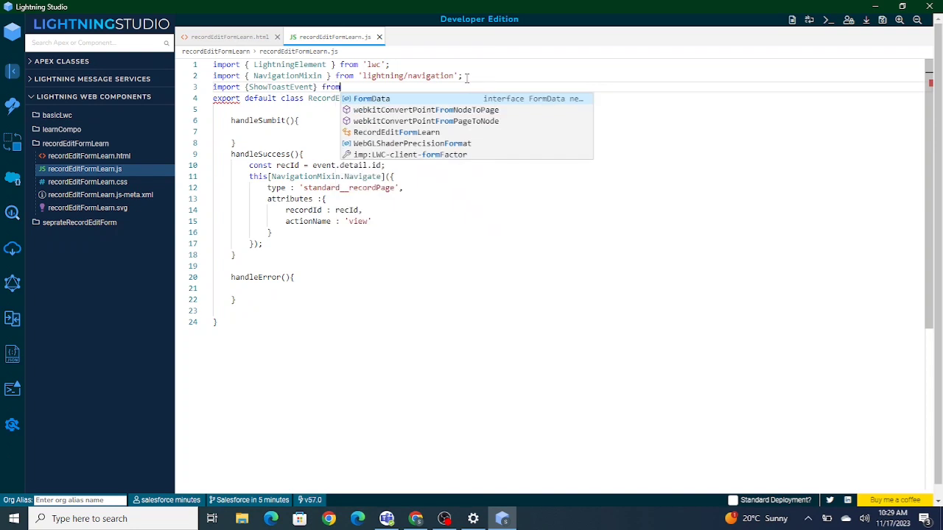
text( ')
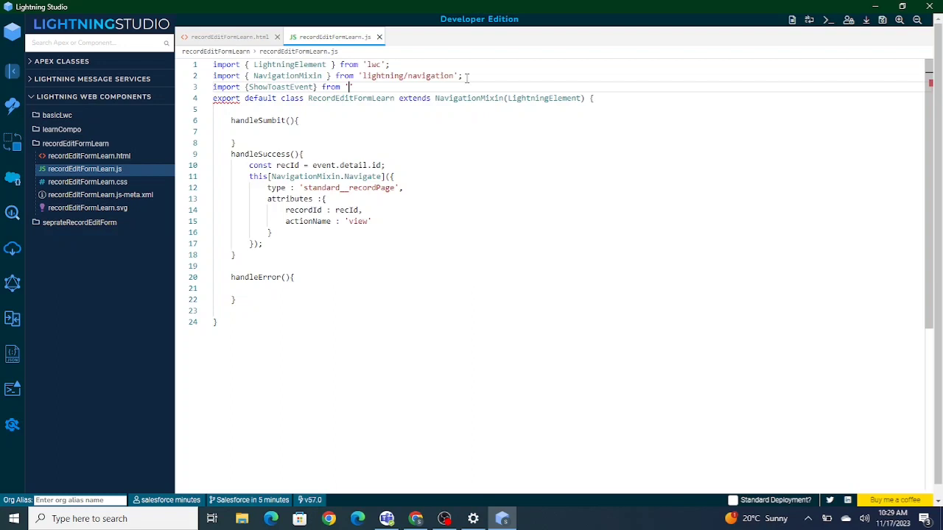
text(lightning)
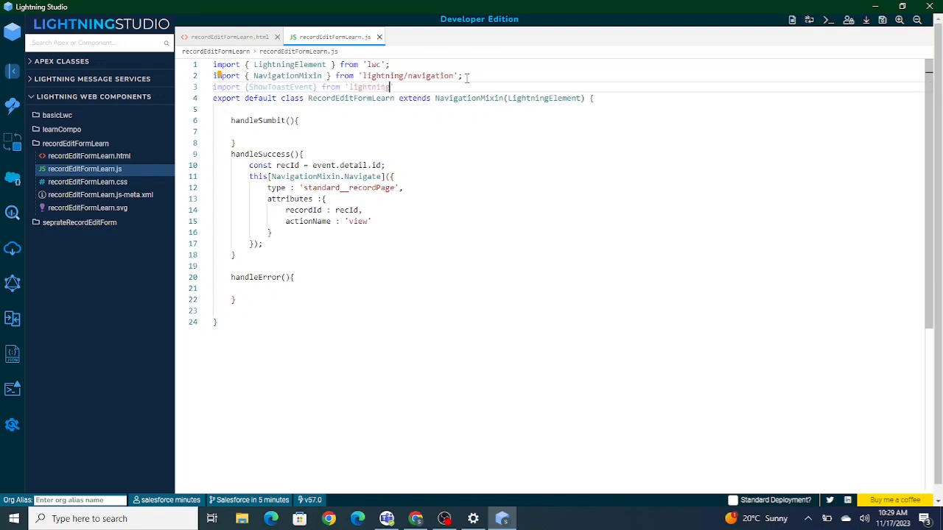
text(/pla)
text(tformSho)
text(wToast)
text(E)
text(vent';)
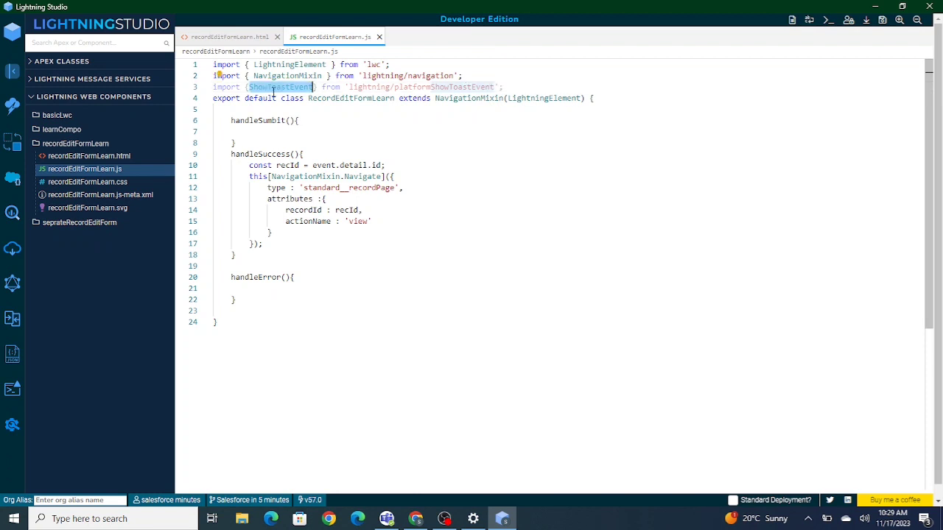
mouse_move(281, 87)
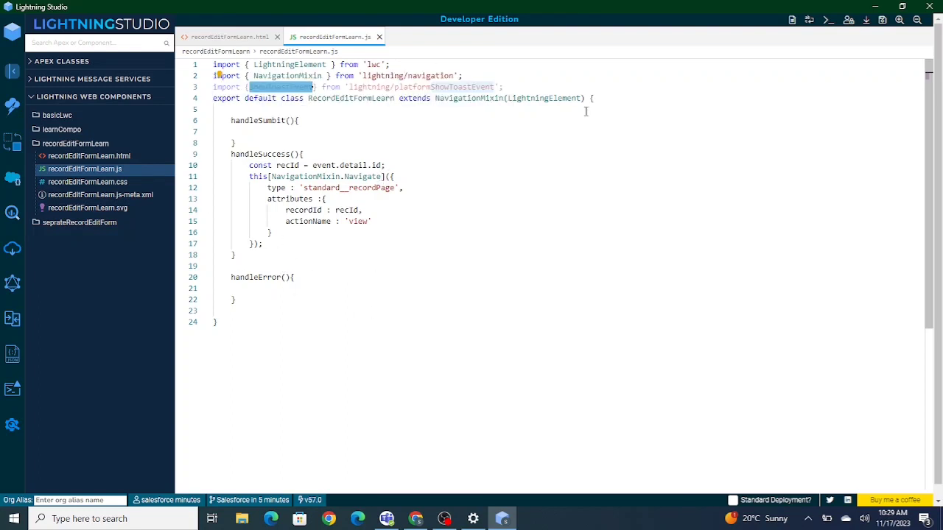
Review the navigation call and open a blank line after the recId assignment
click(405, 165)
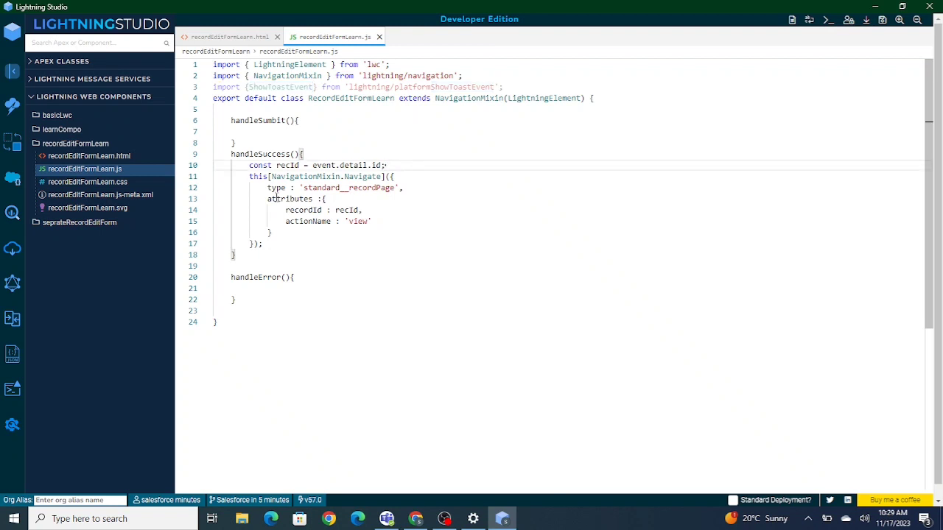
click(239, 178)
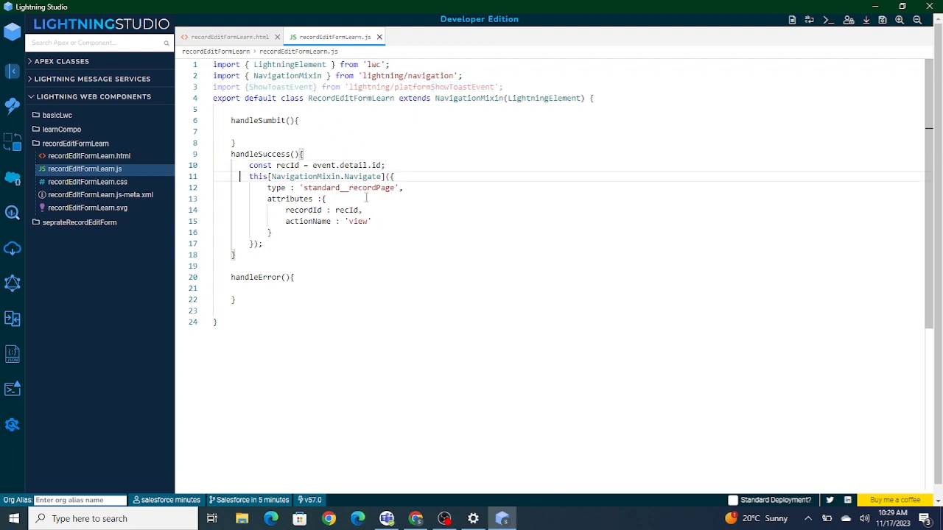
drag(239, 177, 299, 233)
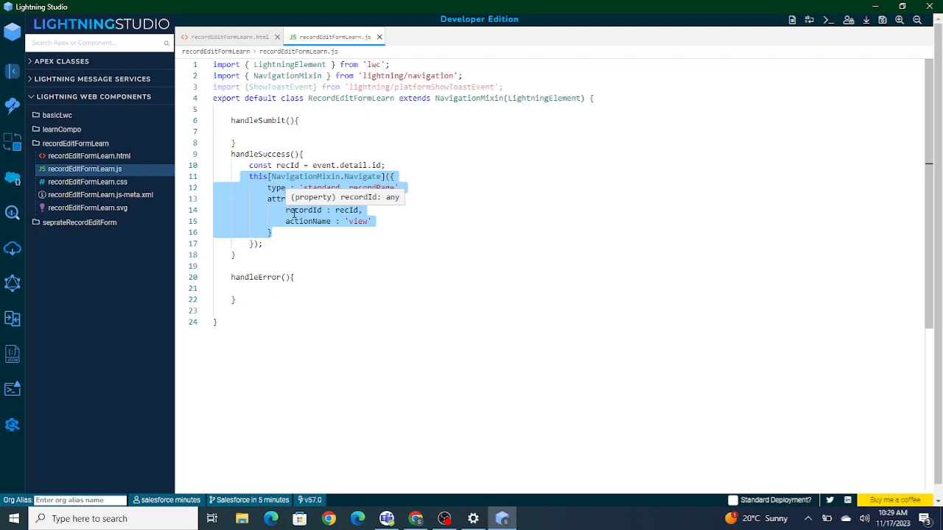
click(383, 156)
key(Return)
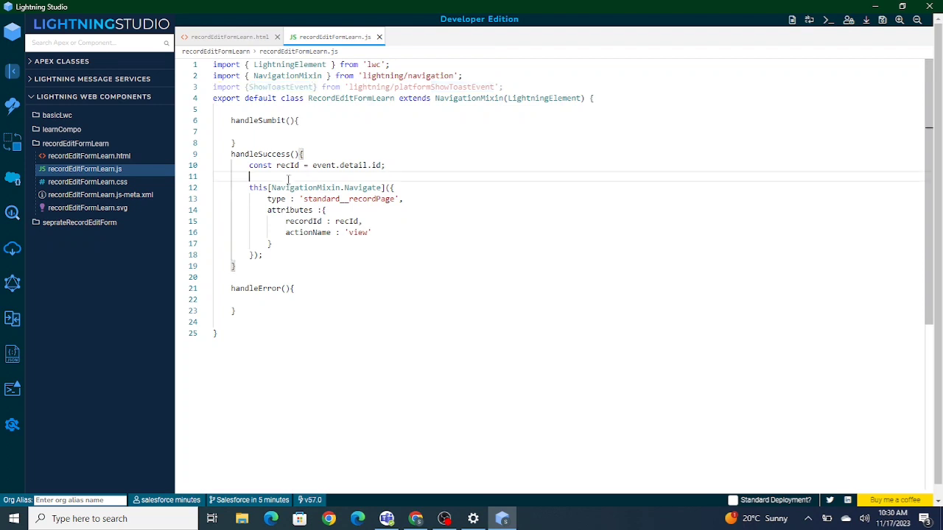
Begin the statement const evt = new ShowToastEvent({ in handleSuccess
text(conso)
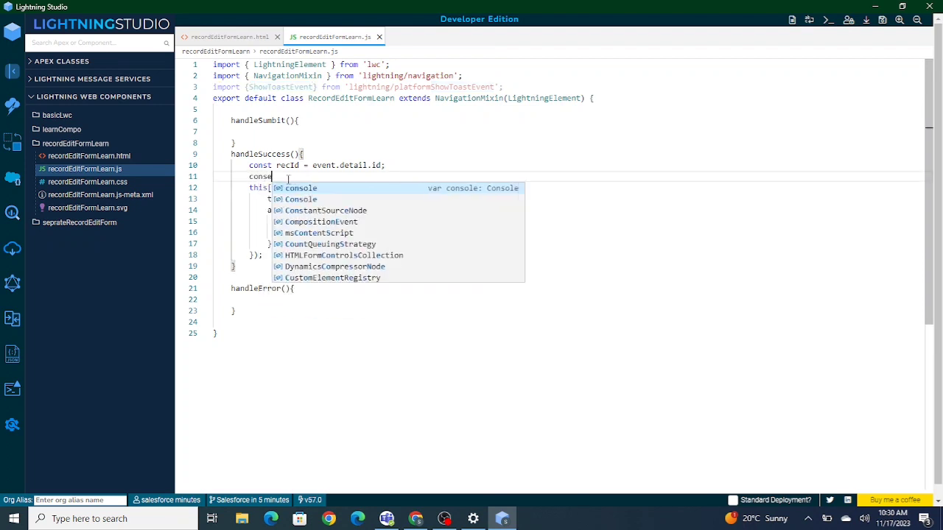
key(Escape)
text(t eve)
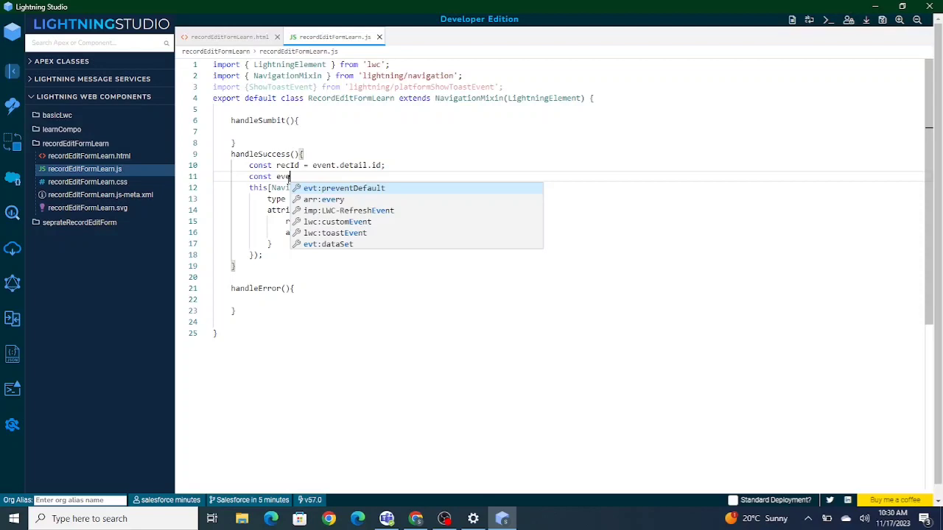
text(nt)
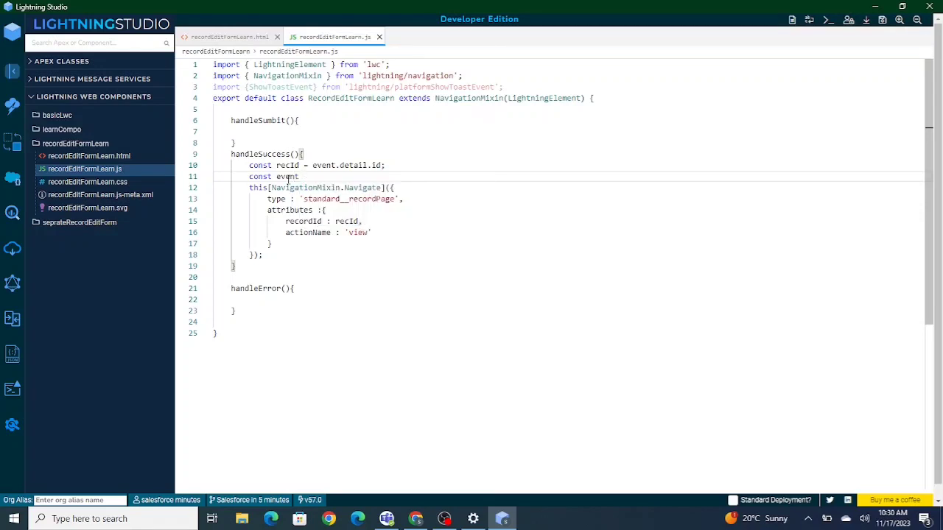
key(BackSpace)
key(BackSpace)
key(BackSpace)
text(t = new Sh)
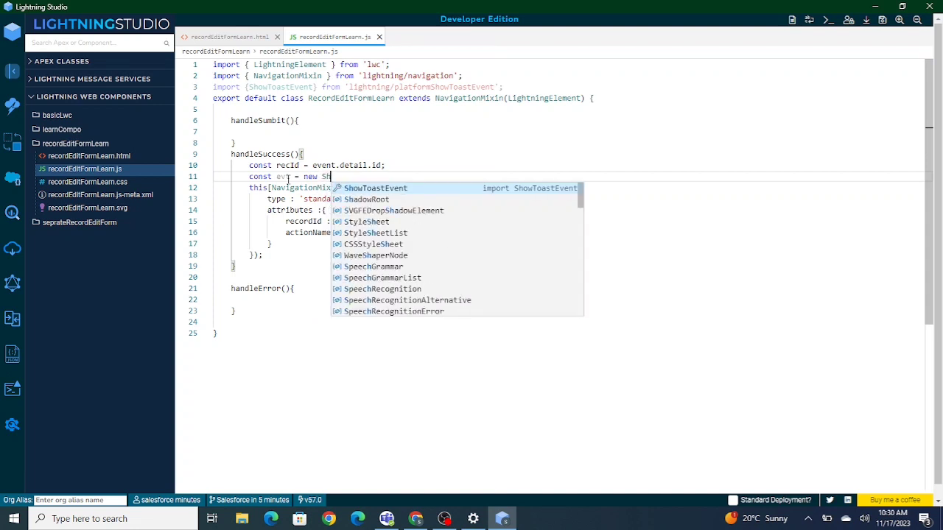
text(ow)
key(Return)
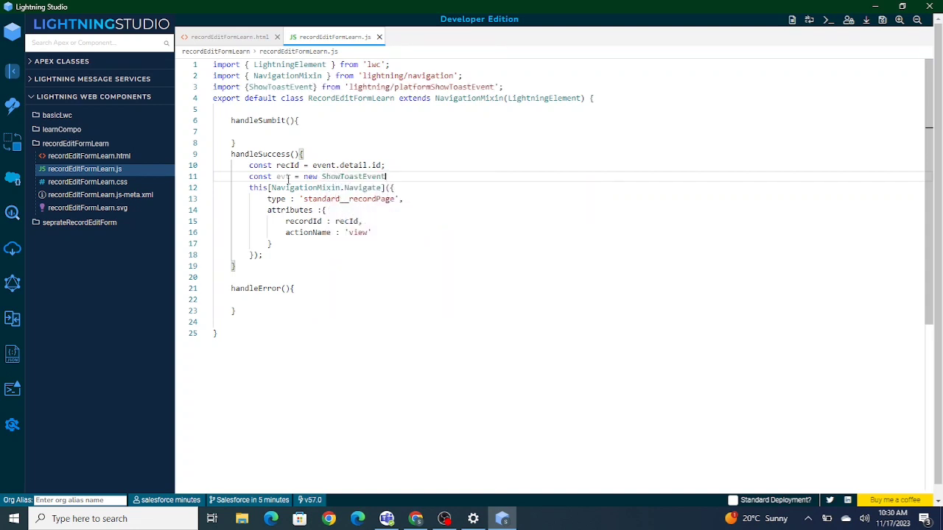
text(()
text({)
key(Return)
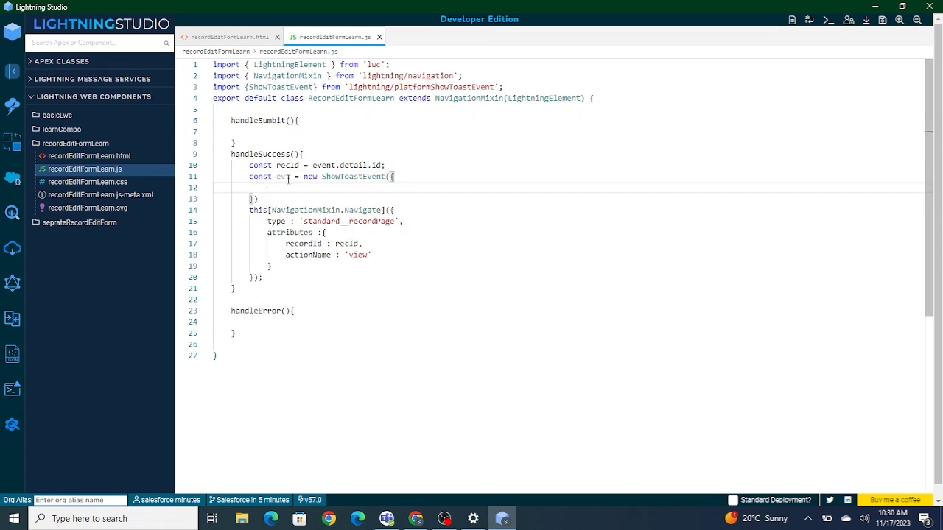
Set the toast title to 'Record Created' and start the message property
text(title)
text( : 'Suc)
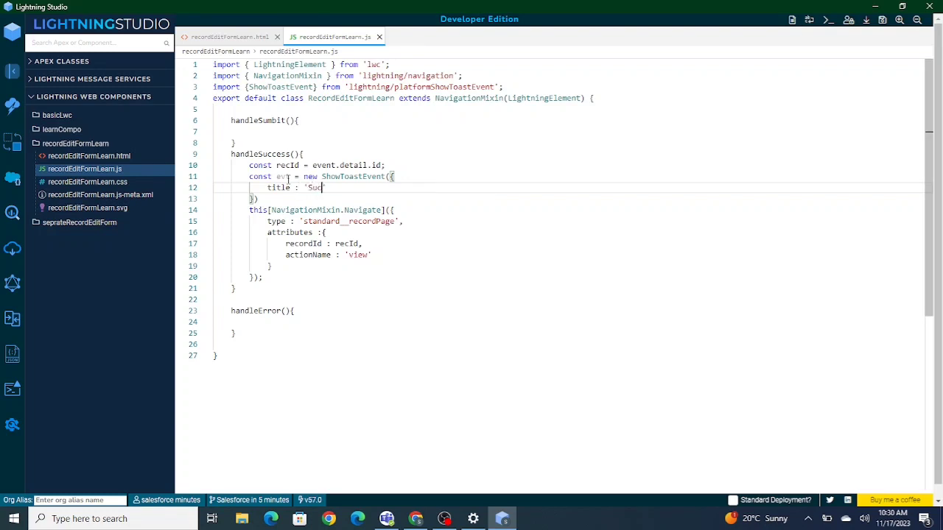
text(cess)
key(BackSpace)
key(BackSpace)
key(BackSpace)
key(BackSpace)
key(BackSpace)
key(BackSpace)
key(BackSpace)
text(RE)
key(BackSpace)
text(Created)
key(BackSpace)
key(BackSpace)
key(BackSpace)
key(BackSpace)
key(BackSpace)
key(BackSpace)
key(BackSpace)
text(Record)
key(BackSpace)
key(BackSpace)
text(rd Crea)
text(tdd')
key(Return)
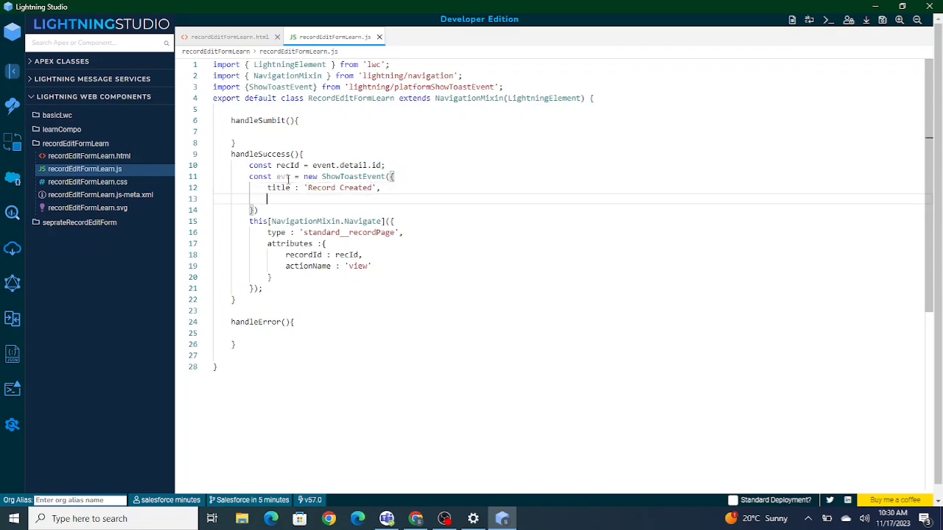
text(message)
Complete the toast message as 'Contact Created Successfully'
drag(263, 188, 476, 165)
click(359, 201)
key(BackSpace)
text(ntact Crea)
text(tred)
key(BackSpace)
key(BackSpace)
key(BackSpace)
text(ted Su)
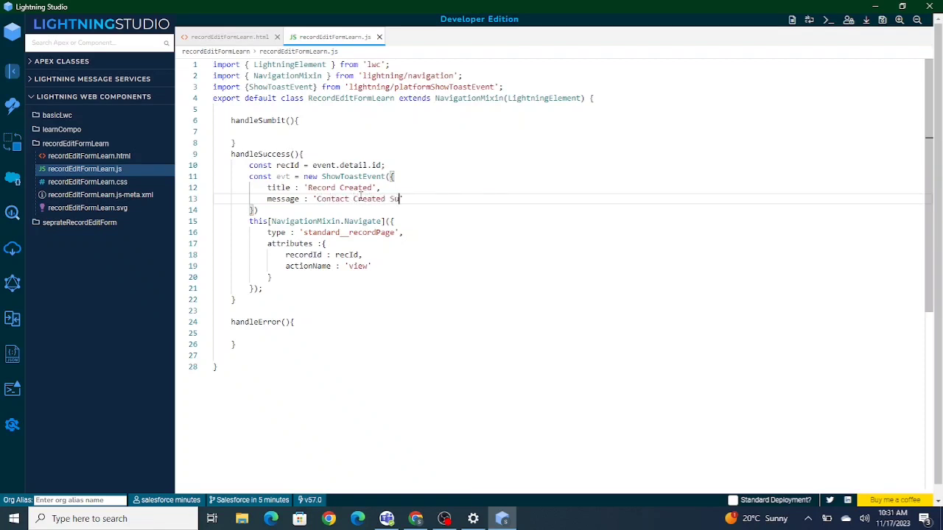
text(ccessf)
text(ully',)
Add variant 'success' to the toast and move to its closing brackets
key(Return)
text(va)
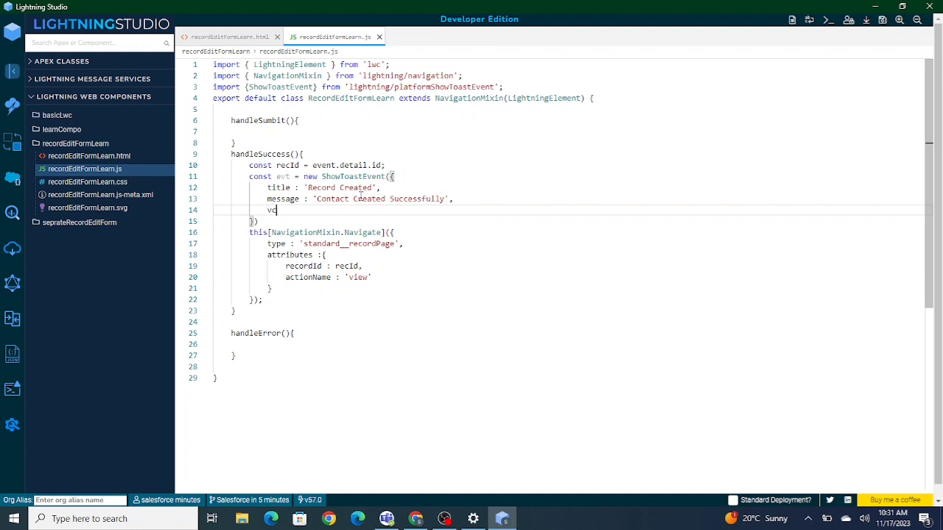
text(ar)
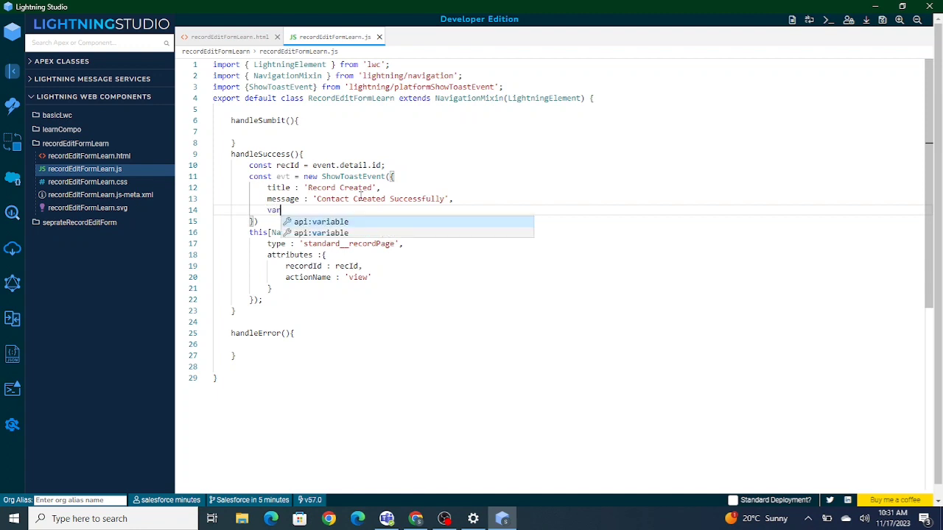
text(iant :)
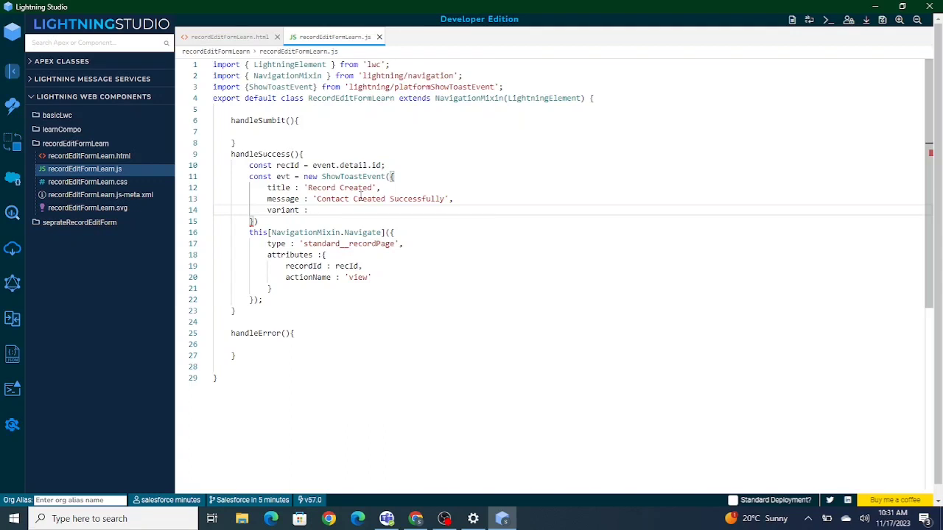
text(')
text(E)
text(or)
key(BackSpace)
key(BackSpace)
key(BackSpace)
text(su)
text(ccess)
key(Left)
key(Left)
key(Left)
key(BackSpace)
key(Right)
key(Return)
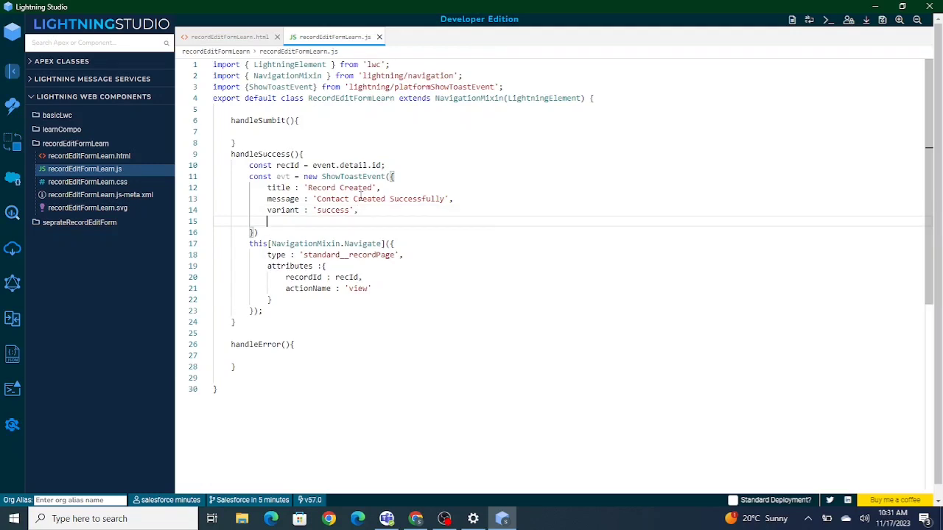
text(ode)
key(BackSpace)
key(BackSpace)
key(BackSpace)
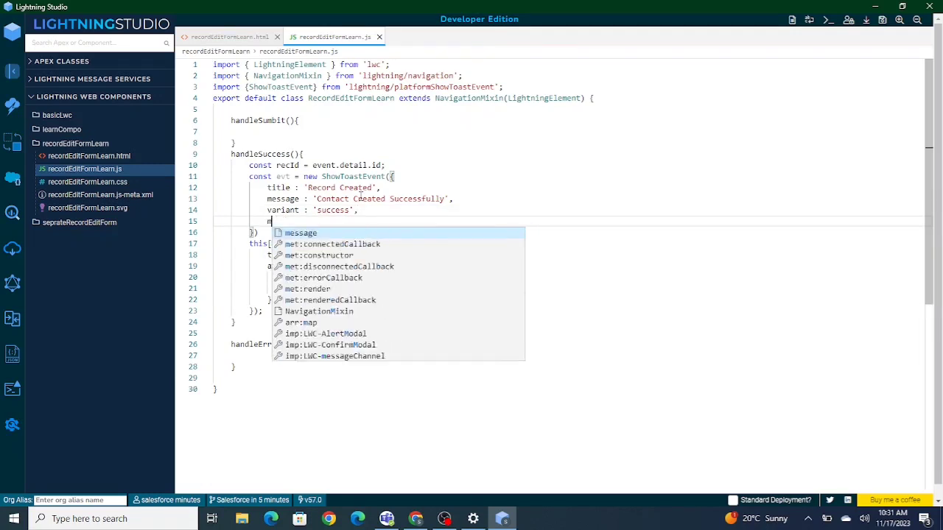
key(Escape)
key(Down)
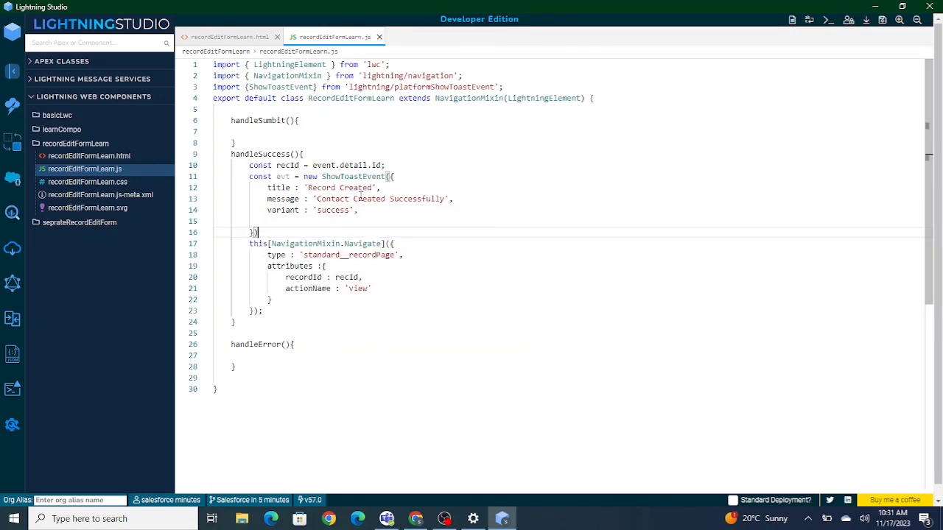
End the toast statement with a semicolon and add this.dispatchEvent(evt);
text(;)
key(Return)
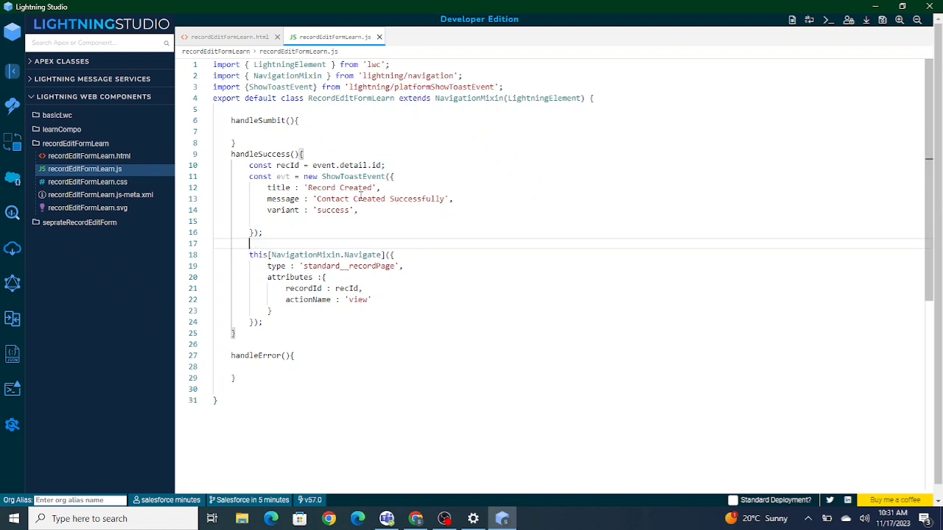
text(th)
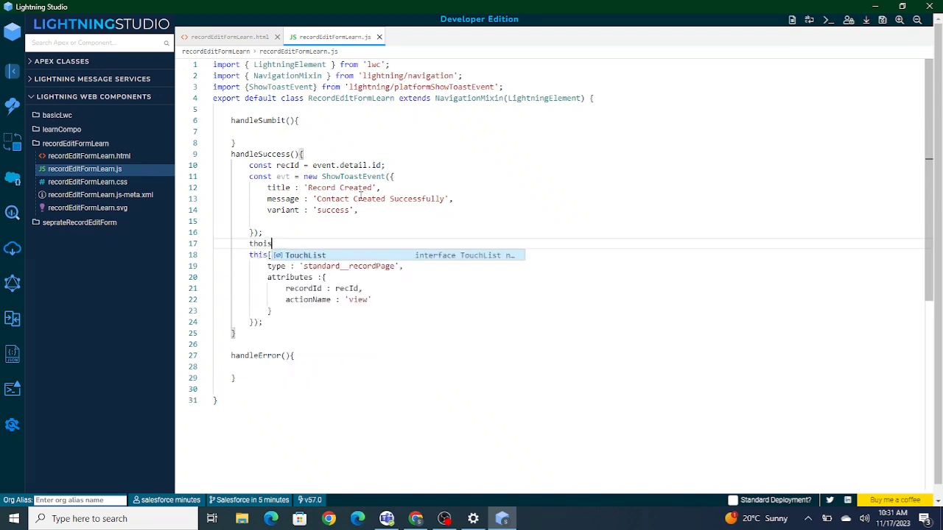
text(o)
key(BackSpace)
text(is.)
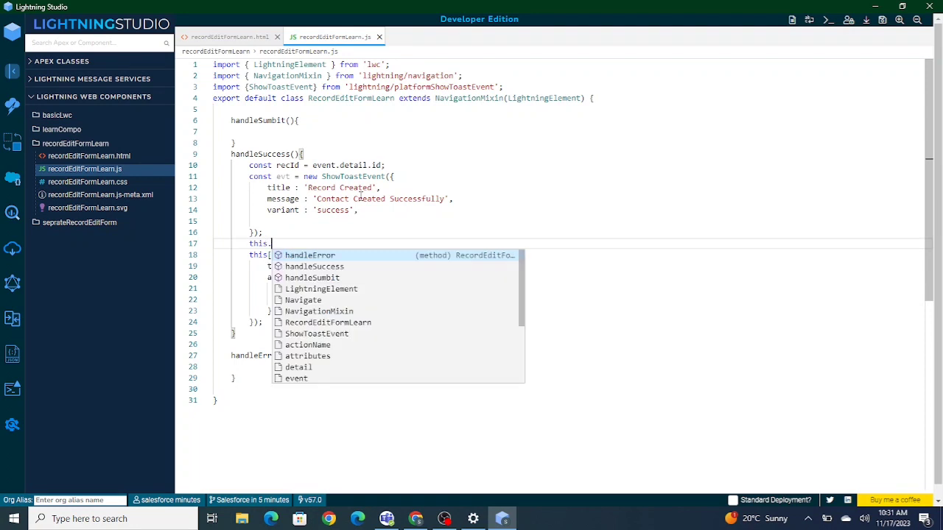
text(dispatchE)
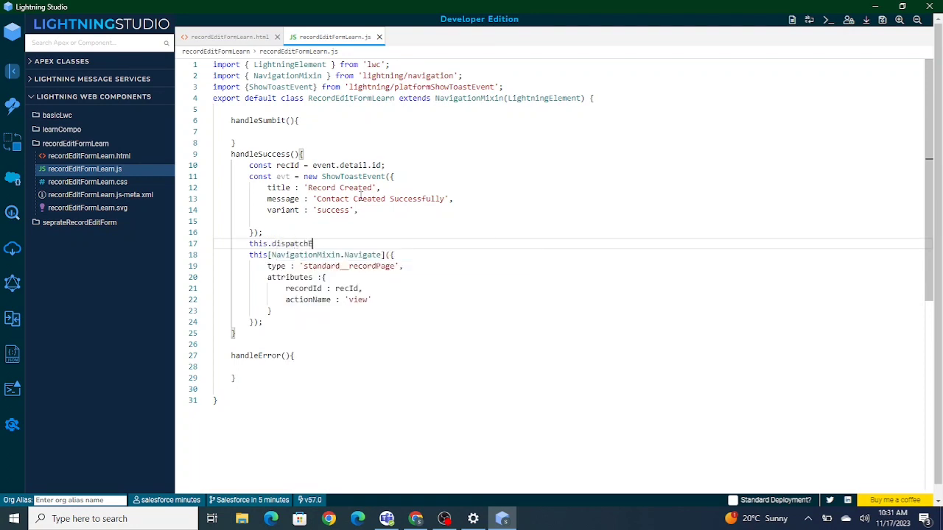
text(vent)
text((evt))
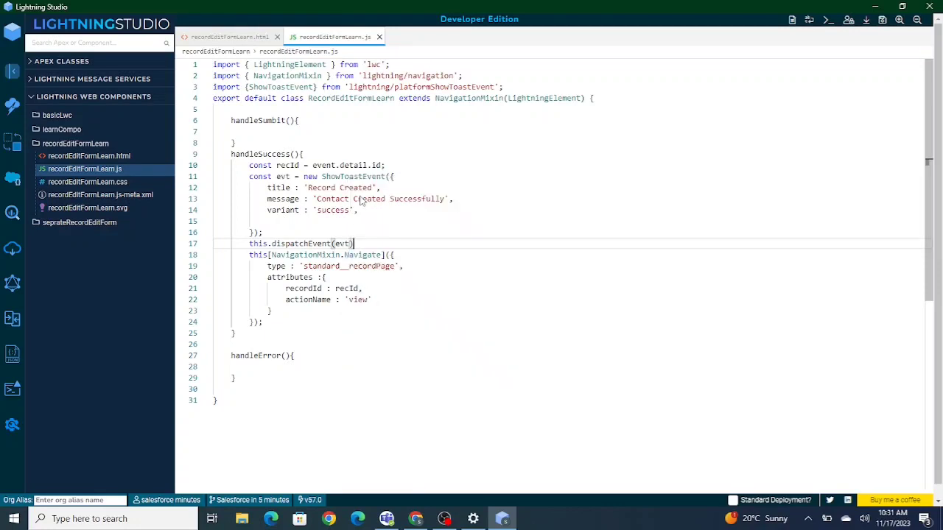
text(;)
Review the ShowToastEvent properties, the dispatch line and the navigation block
click(358, 188)
double_click(347, 177)
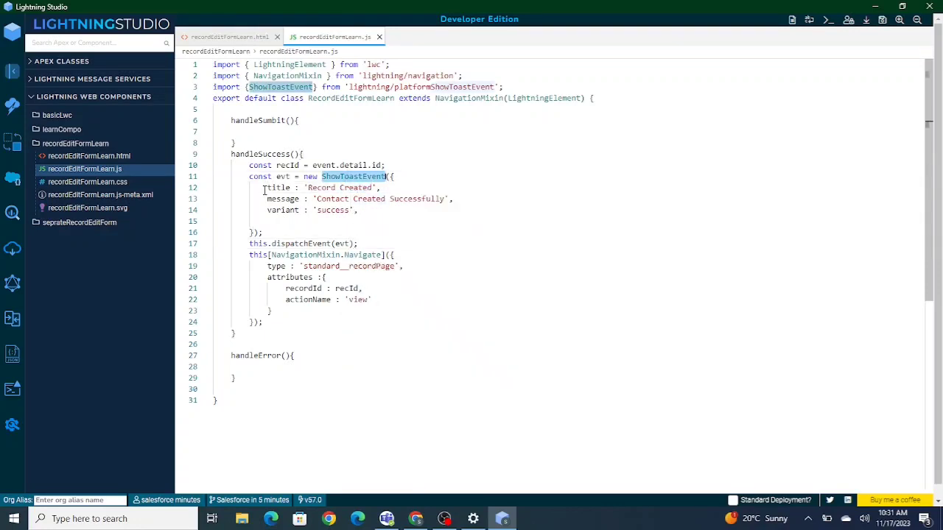
drag(264, 190, 374, 215)
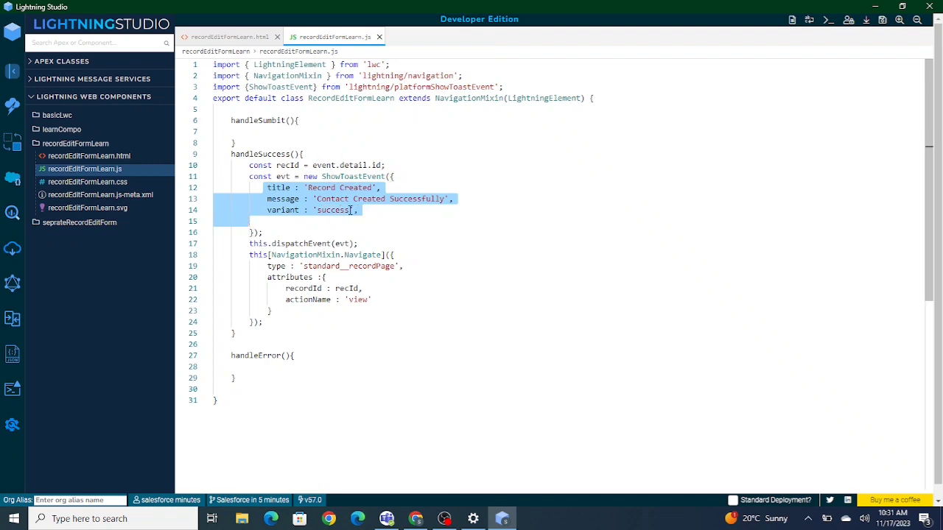
drag(235, 243, 362, 244)
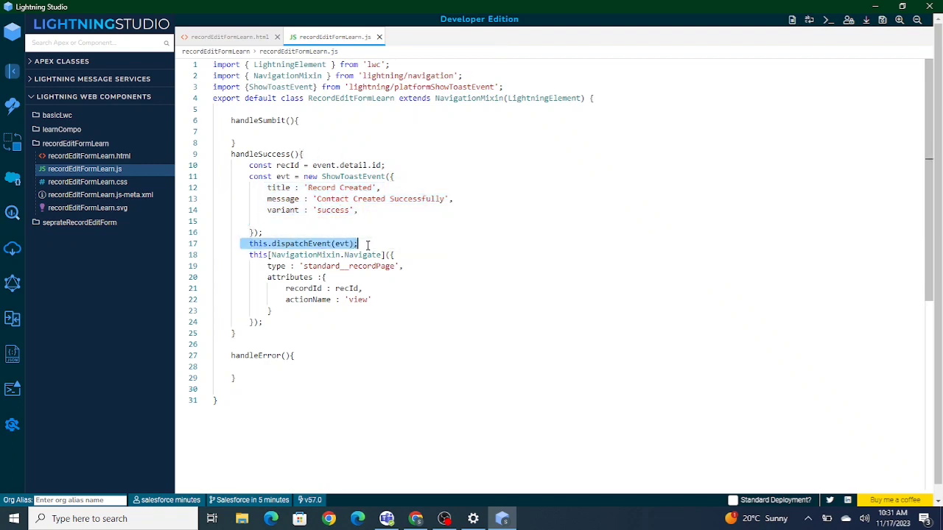
click(294, 277)
drag(240, 255, 283, 330)
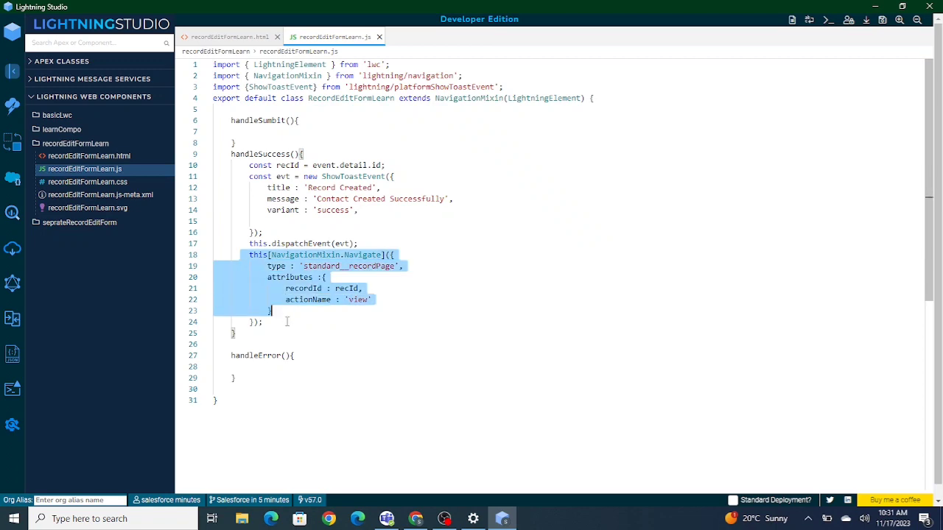
Save and deploy the component with Ctrl+S, then reload Salesforce Home
key(ctrl+s)
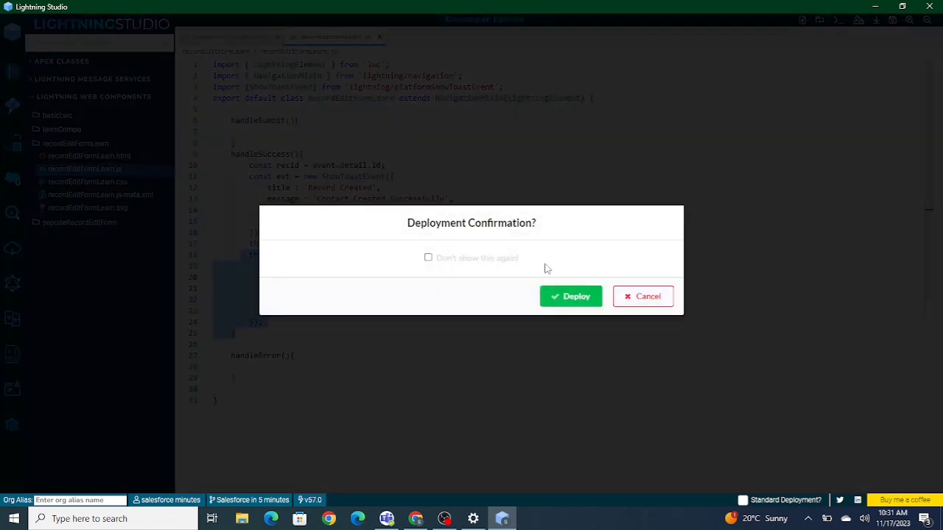
click(585, 302)
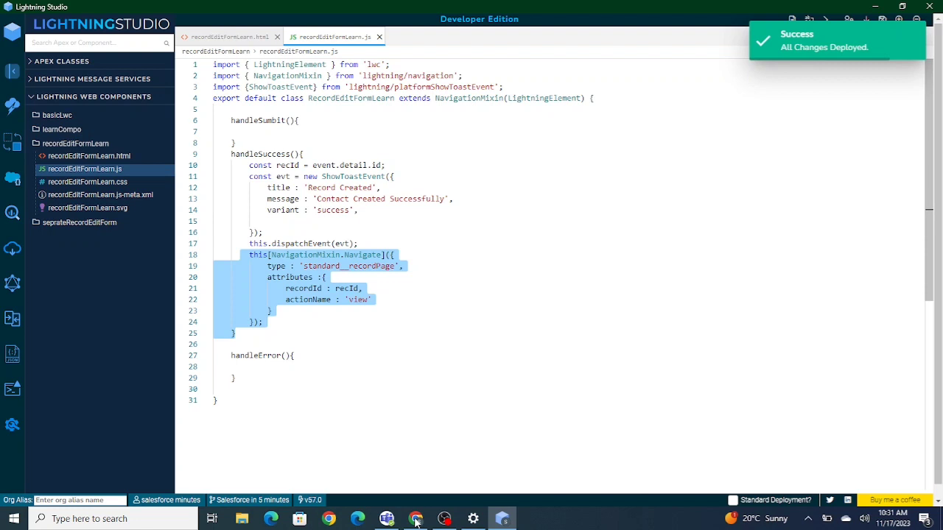
click(416, 520)
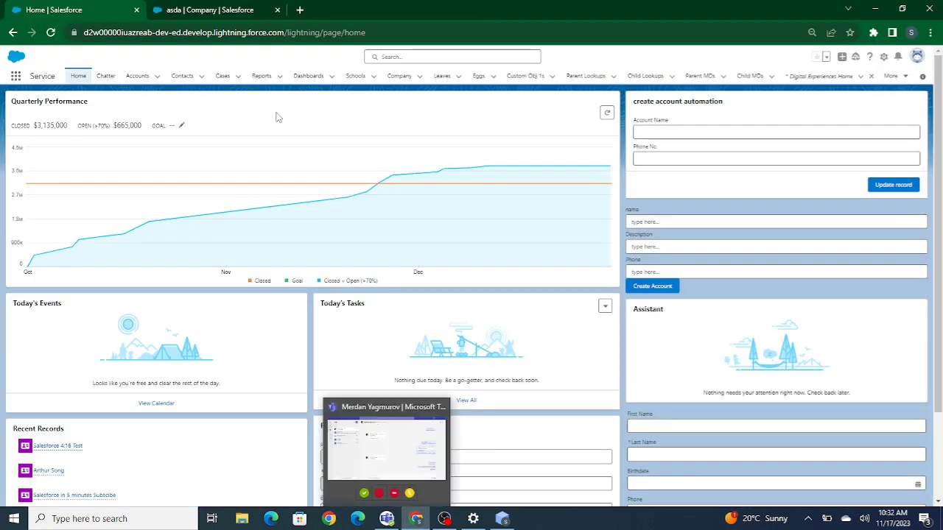
click(53, 33)
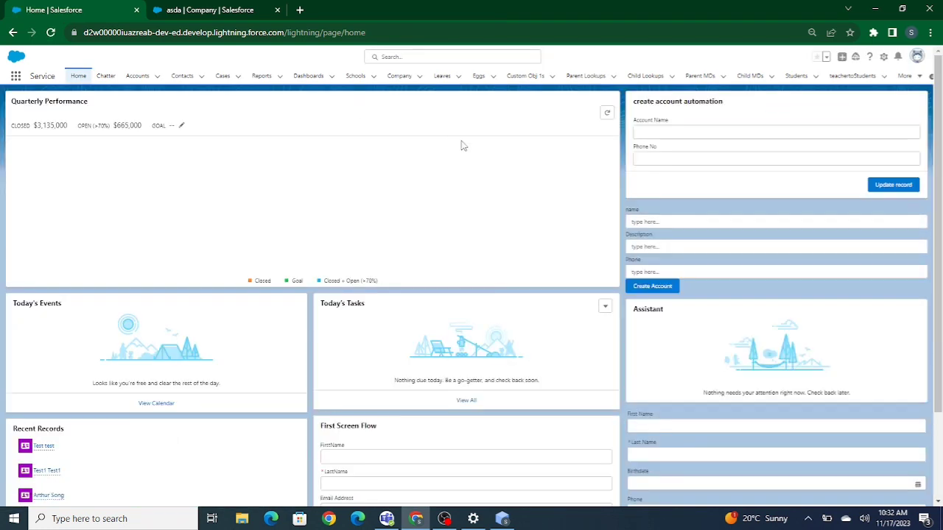
Enter the contact name Test User and pick November 16 as the birthdate
scroll(707, 328, down, 3)
click(667, 318)
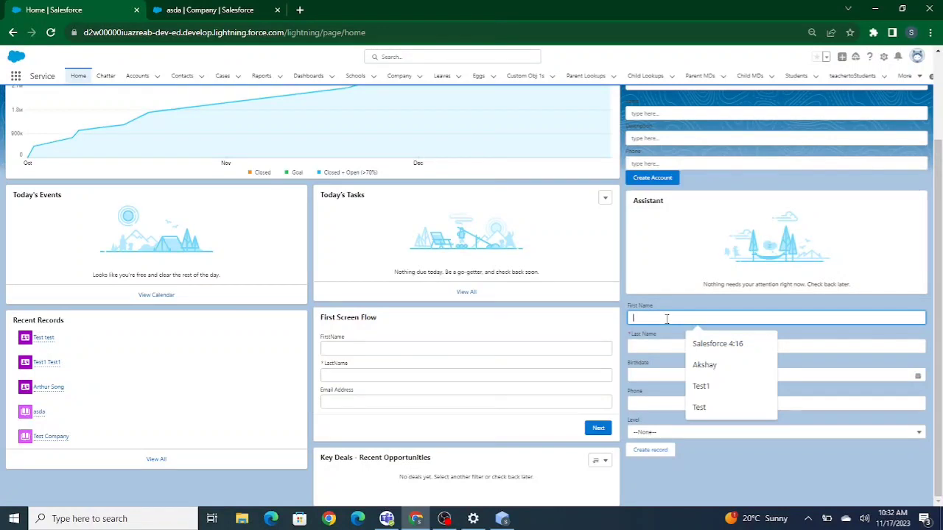
text(Test)
key(Tab)
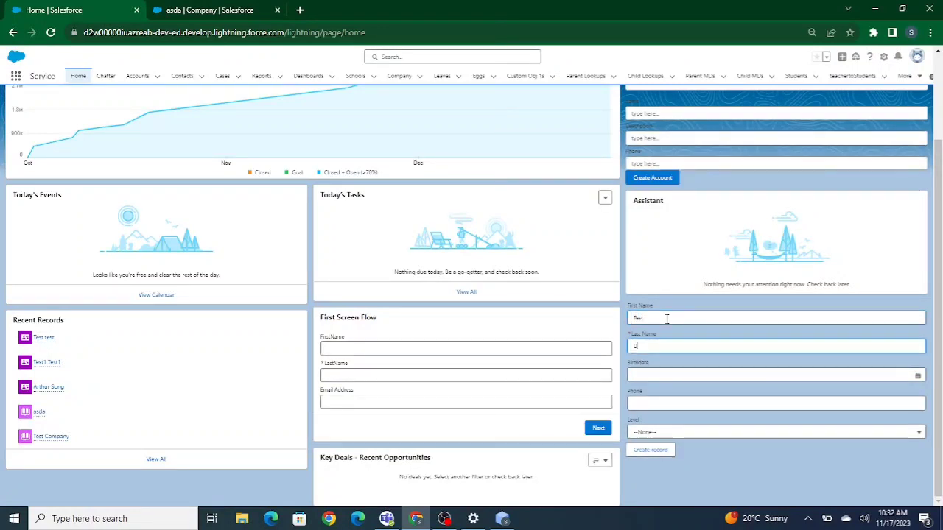
text(ser)
key(Tab)
click(659, 373)
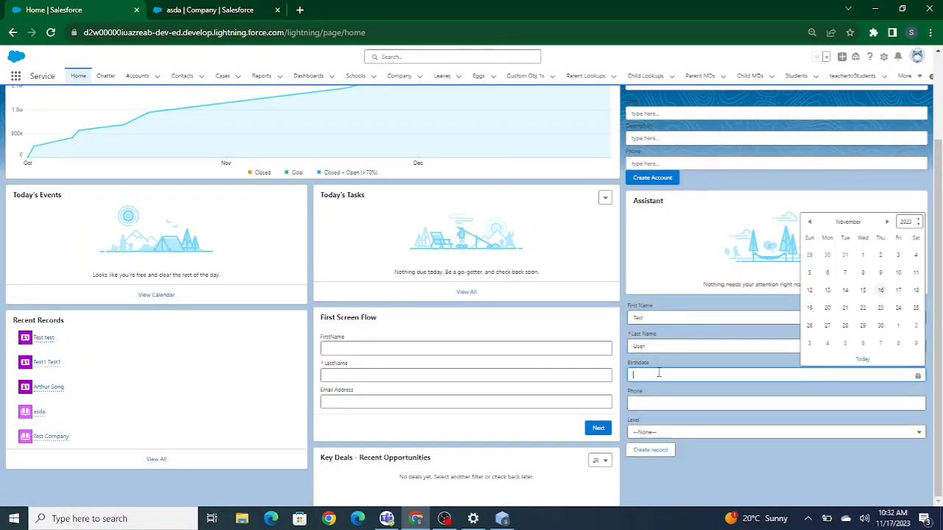
click(880, 289)
Fill the phone from its suggestion, set Level to Secondary, and create the record
click(680, 402)
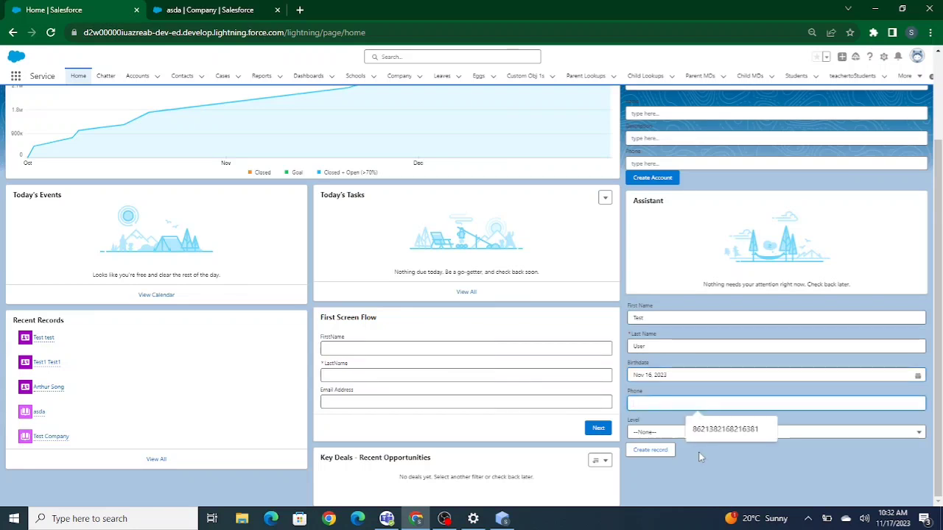
click(701, 430)
click(688, 469)
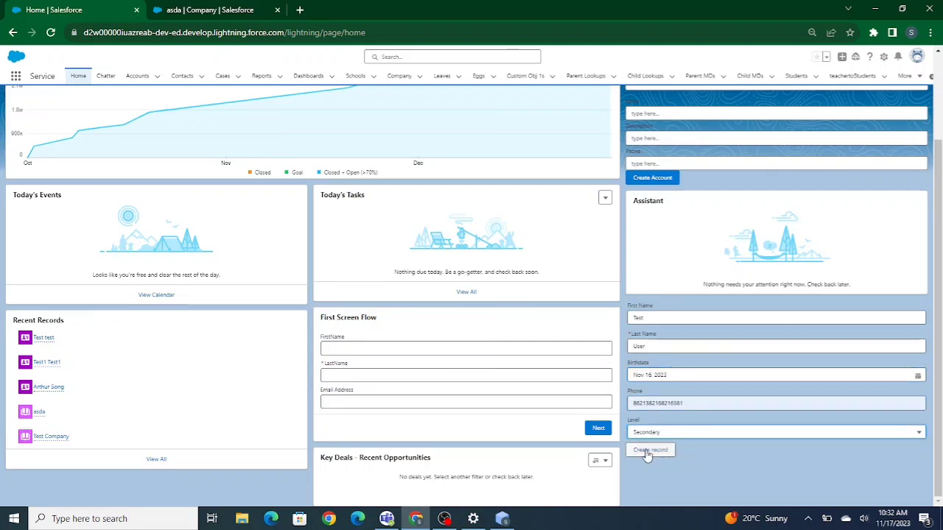
click(649, 450)
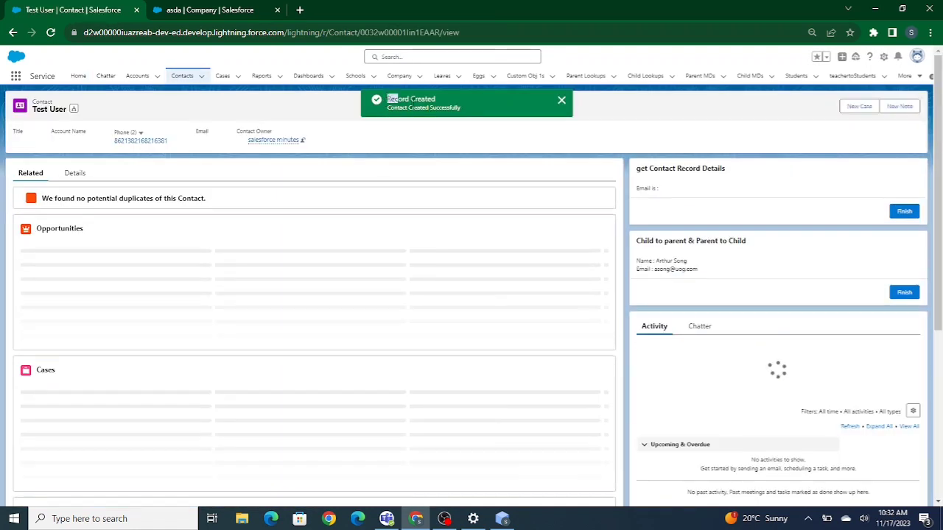
Check the Record Created toast, then review Test User's details: Birthdate 11/16/2023, Level Secondary
drag(399, 100, 470, 115)
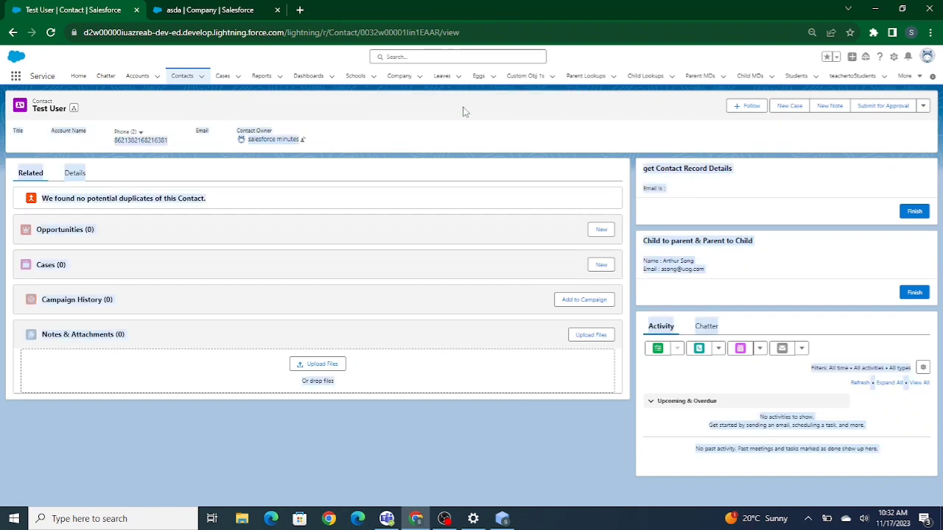
click(74, 175)
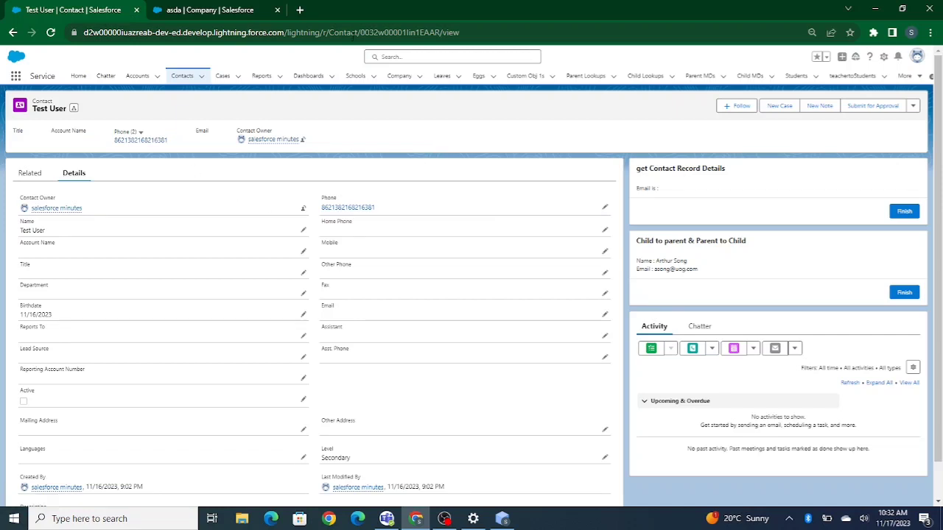
click(444, 518)
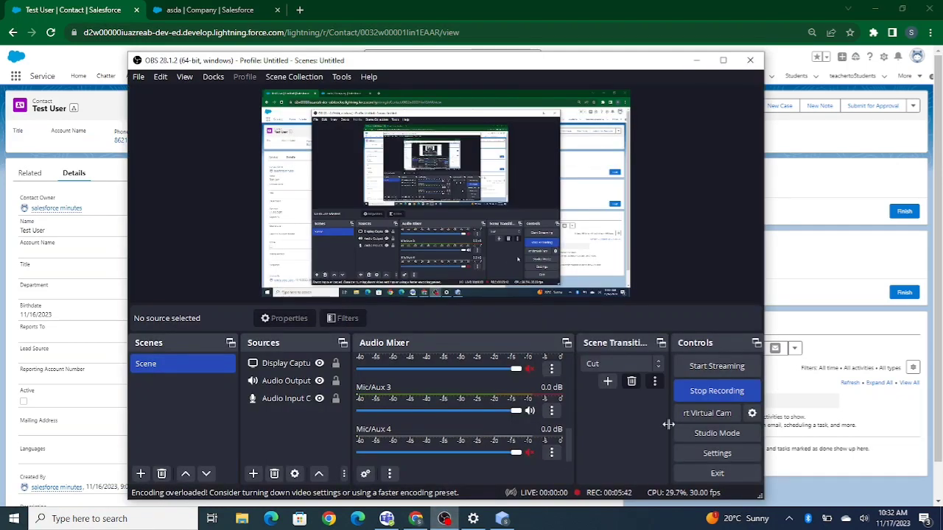